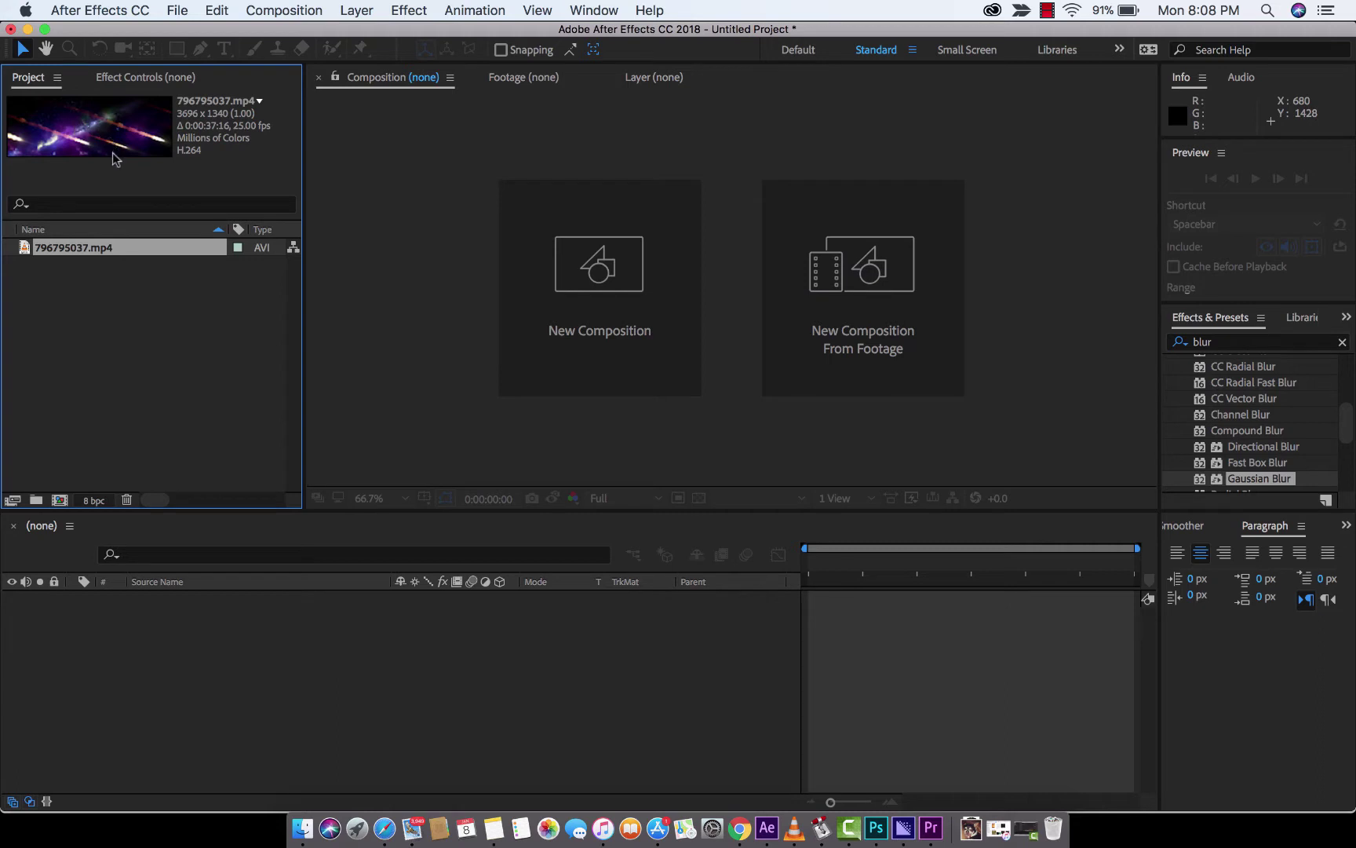
- Make a new comp from the meteor footage, then scrub and preview it full-screen
right_click(99, 247)
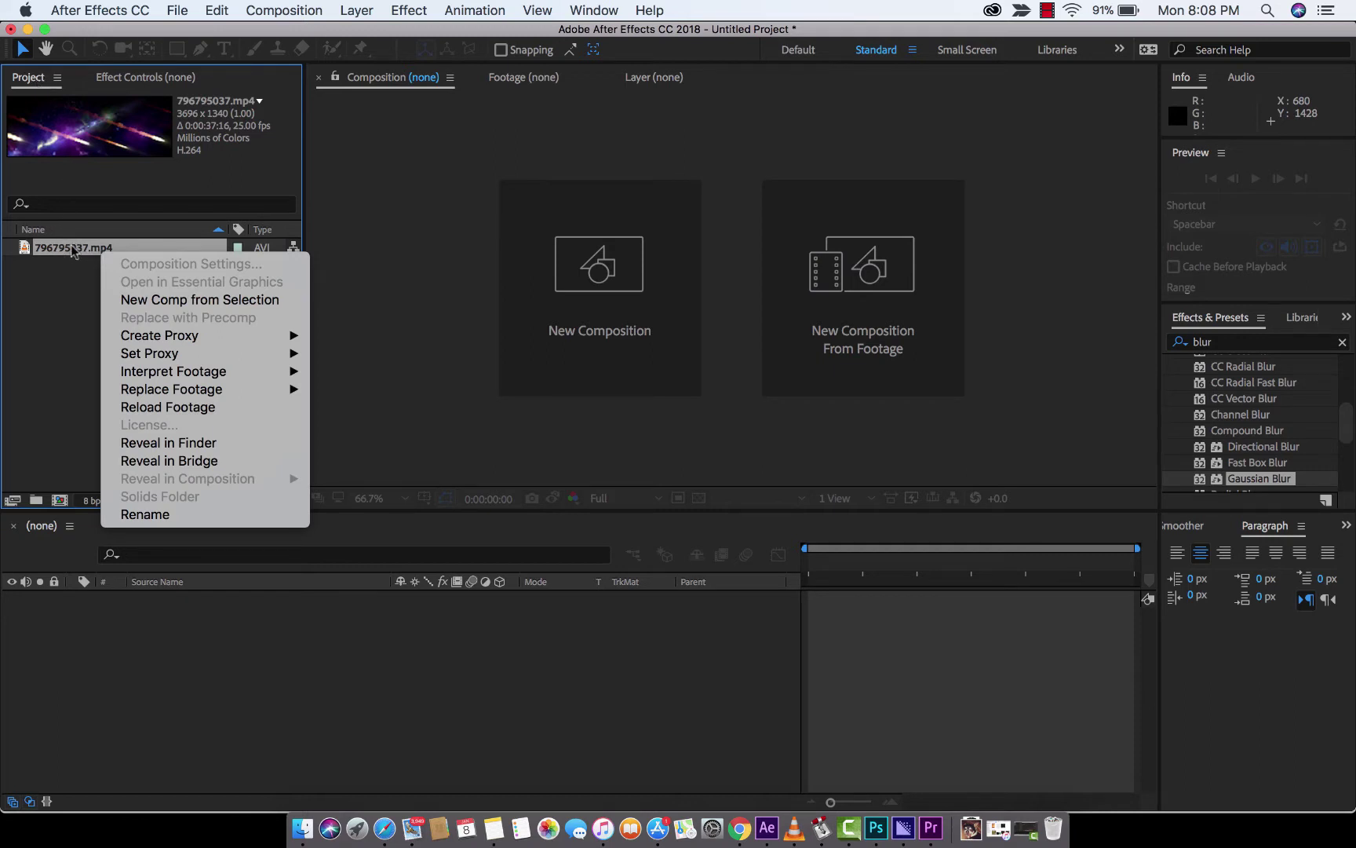
left_click(153, 300)
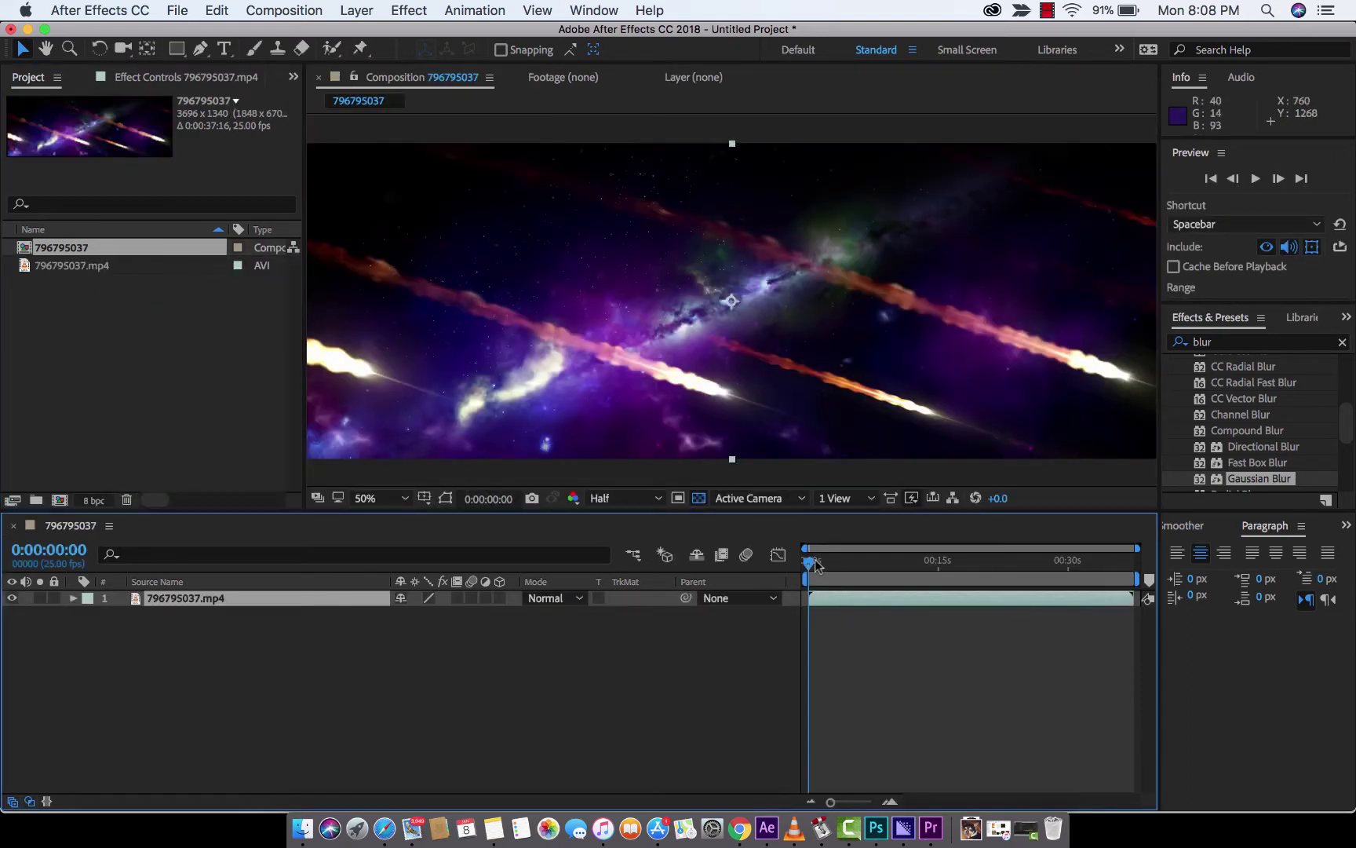
mouse_move(816, 568)
left_mouse_down()
mouse_move(868, 573)
mouse_move(802, 573)
left_mouse_up()
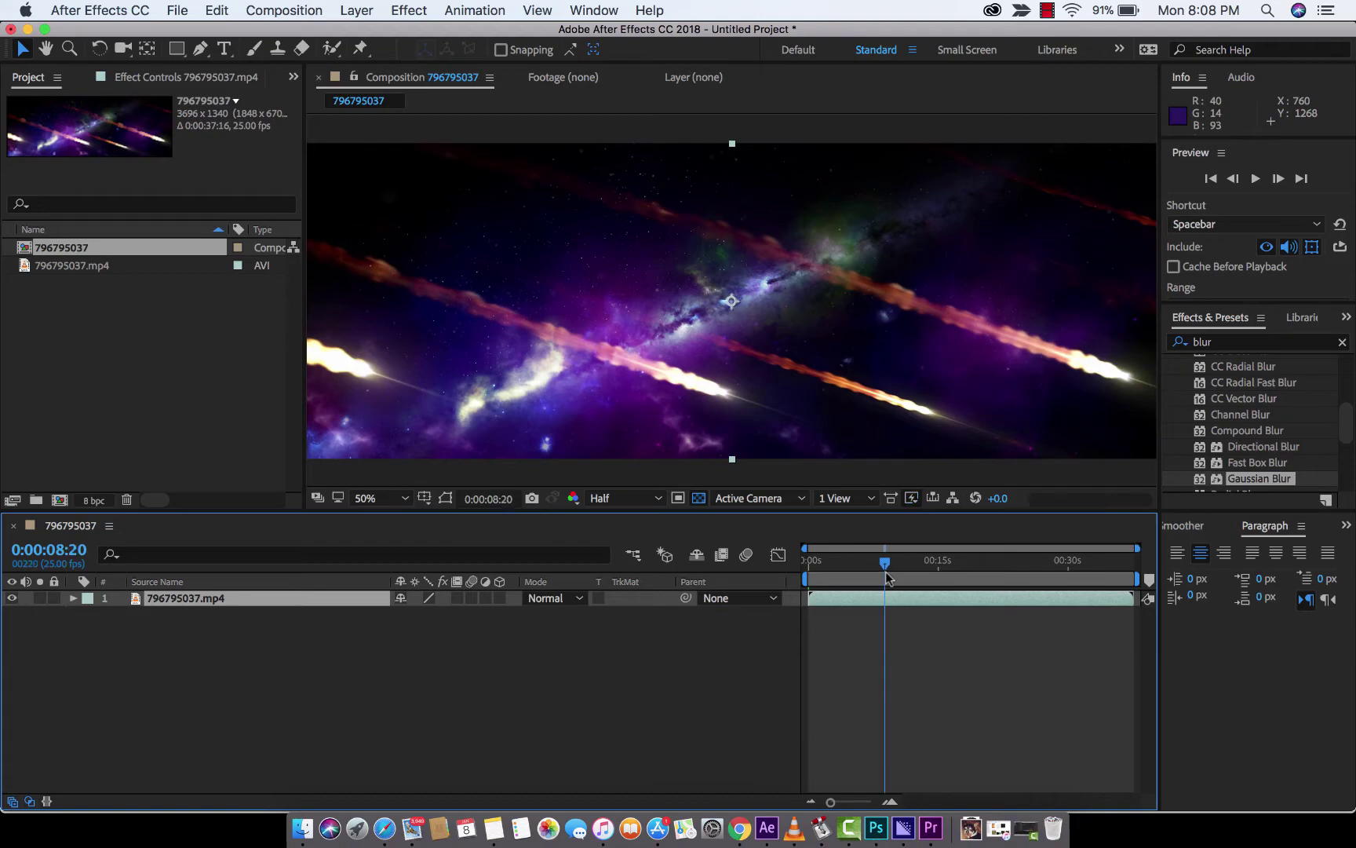
key("space")
key("grave")
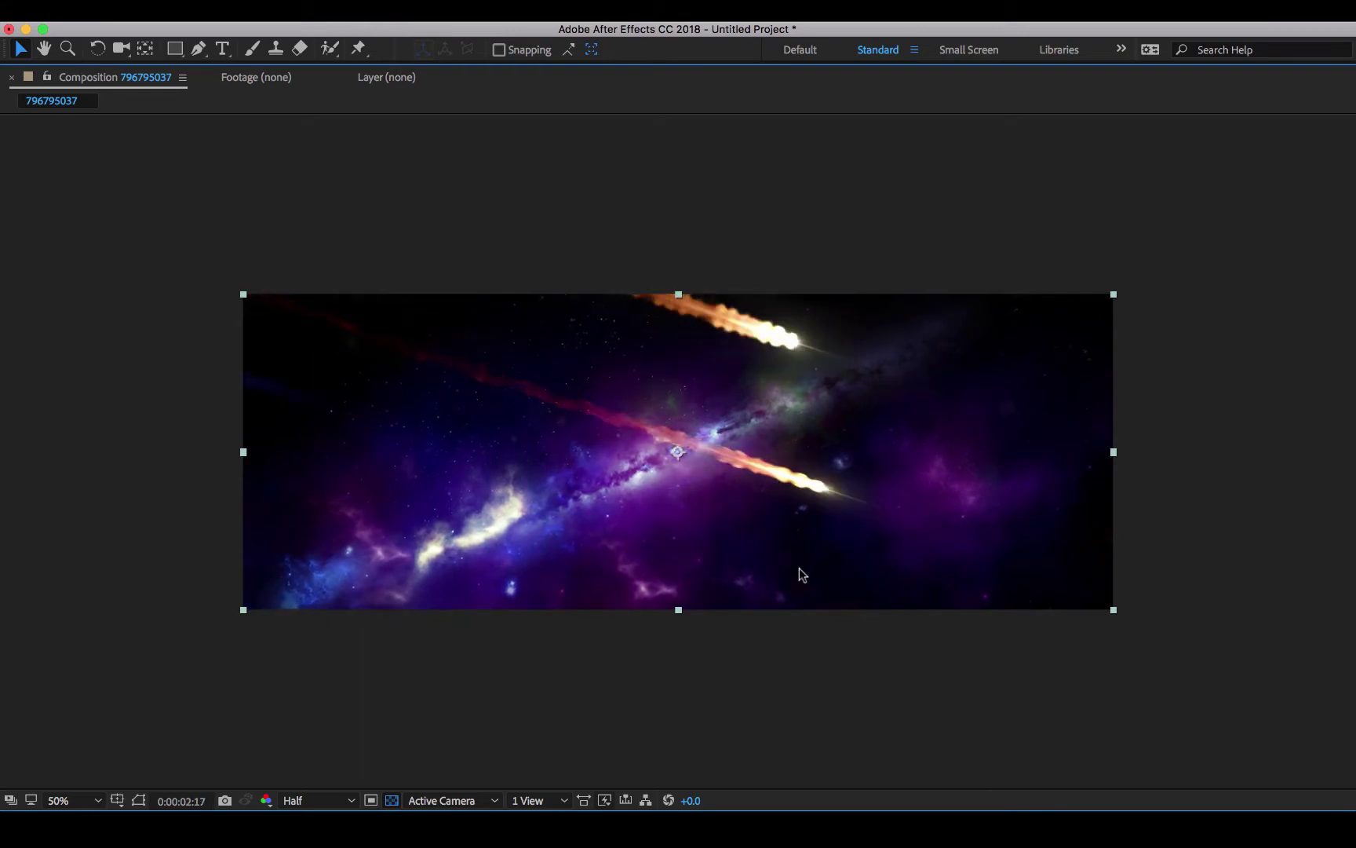
key("space")
key("grave")
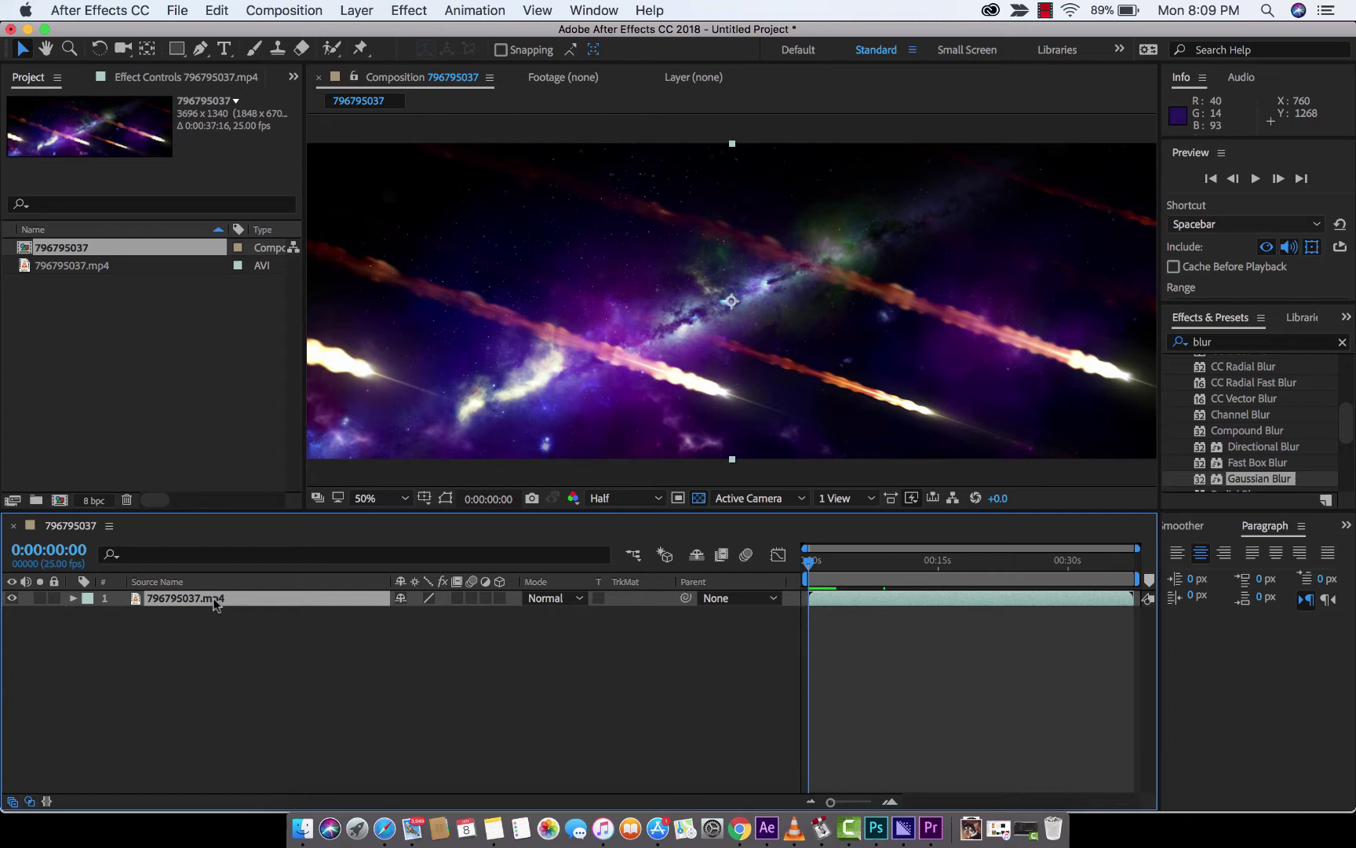
left_click(192, 657)
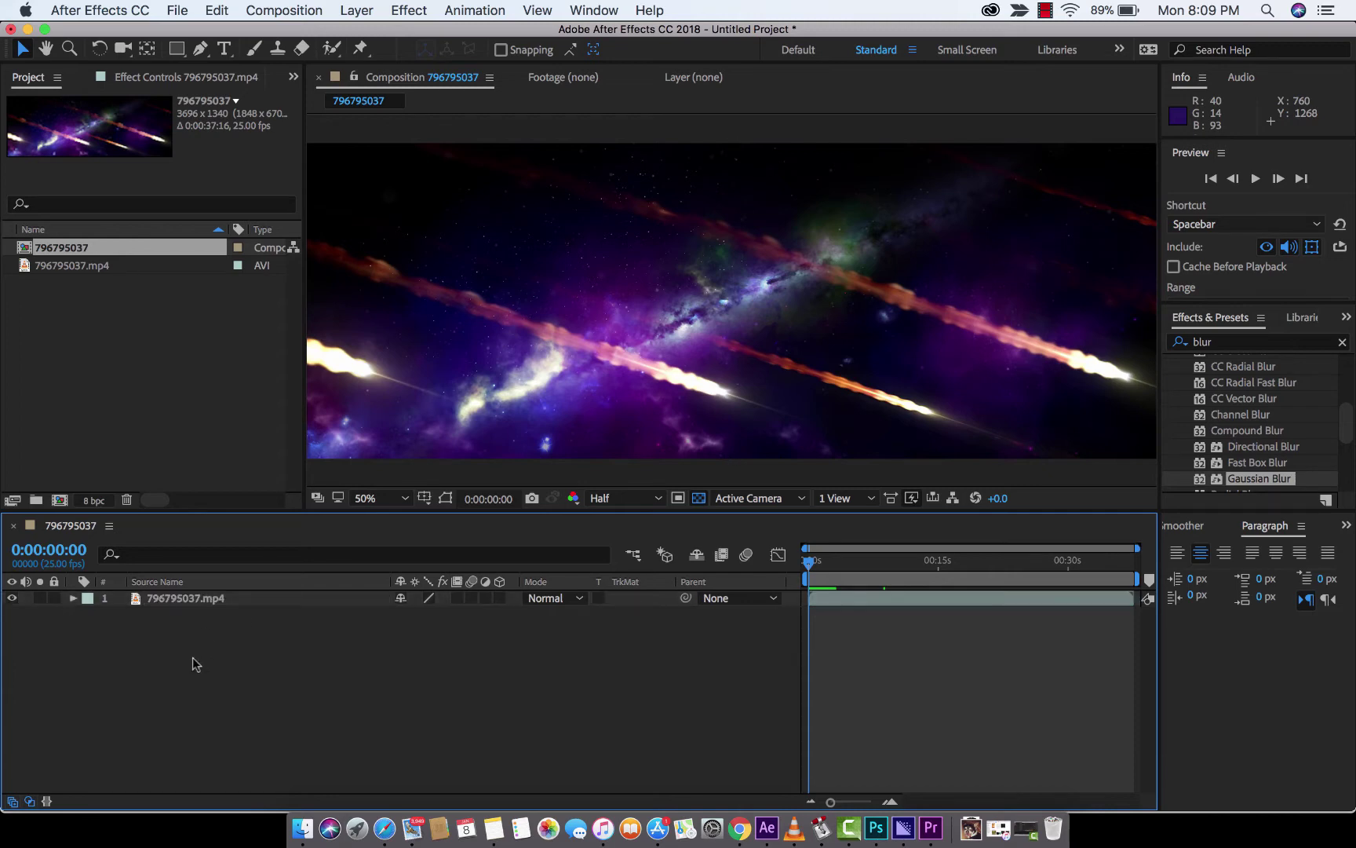
left_click(177, 50)
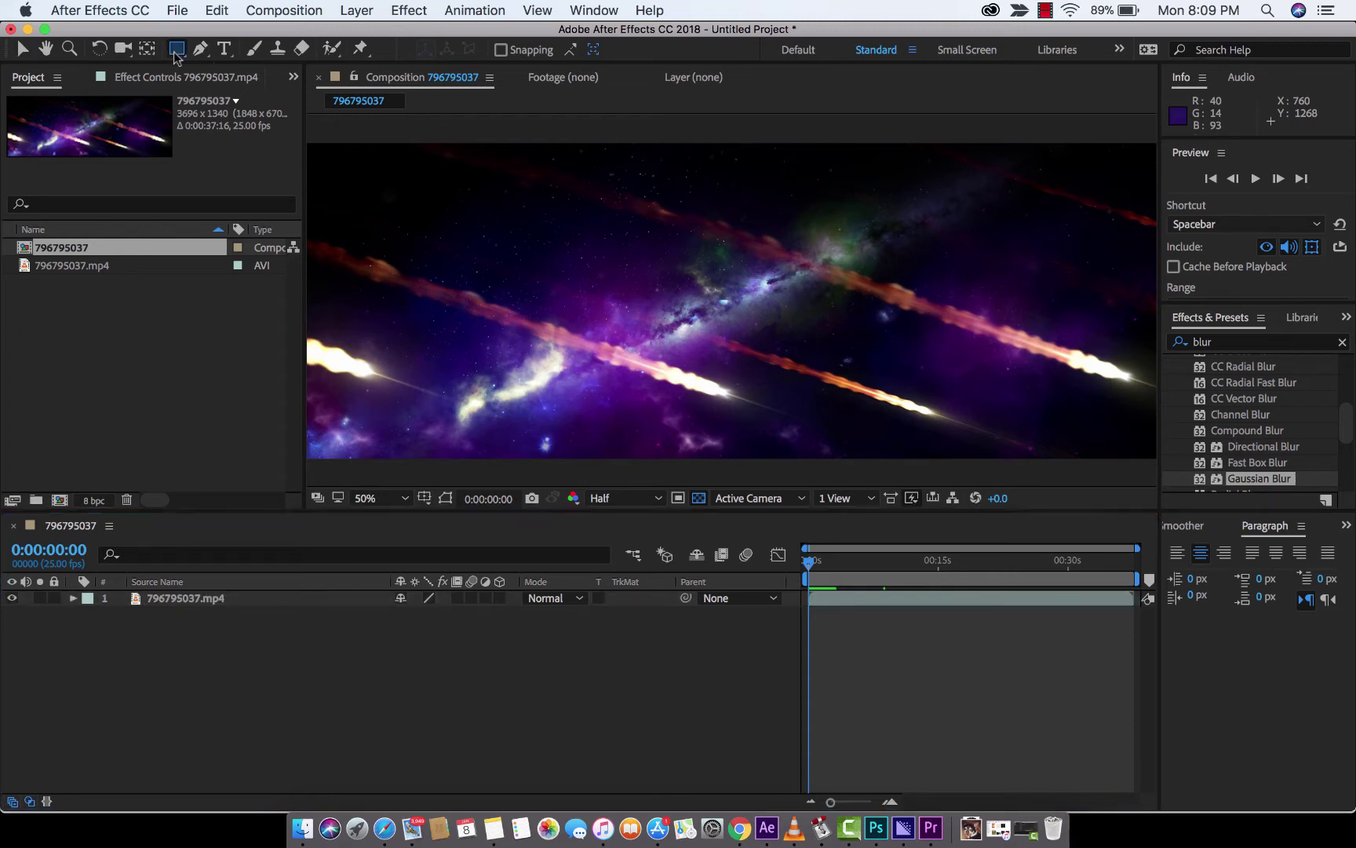
left_click_drag(431, 219, 575, 398)
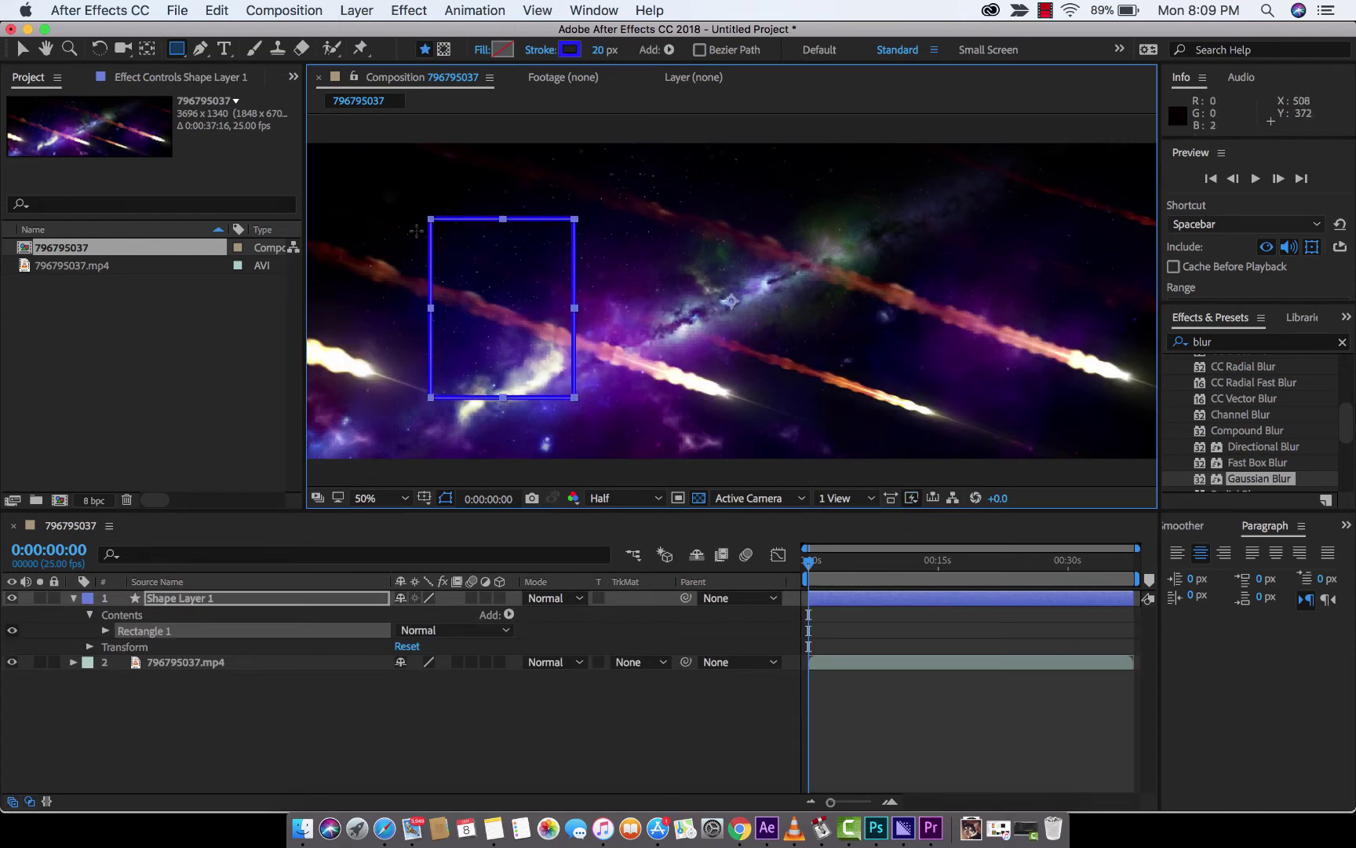
left_click(196, 600)
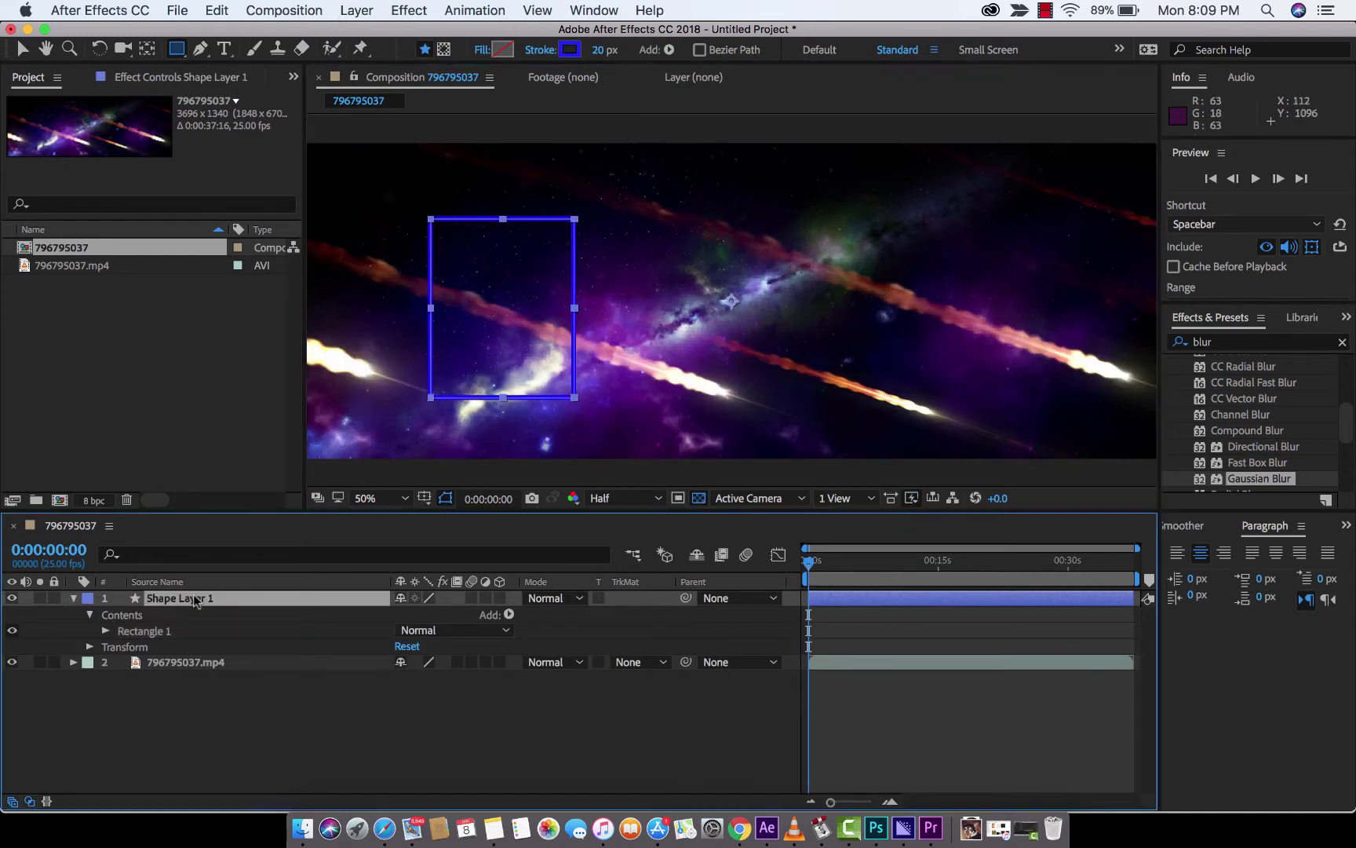
key("Delete")
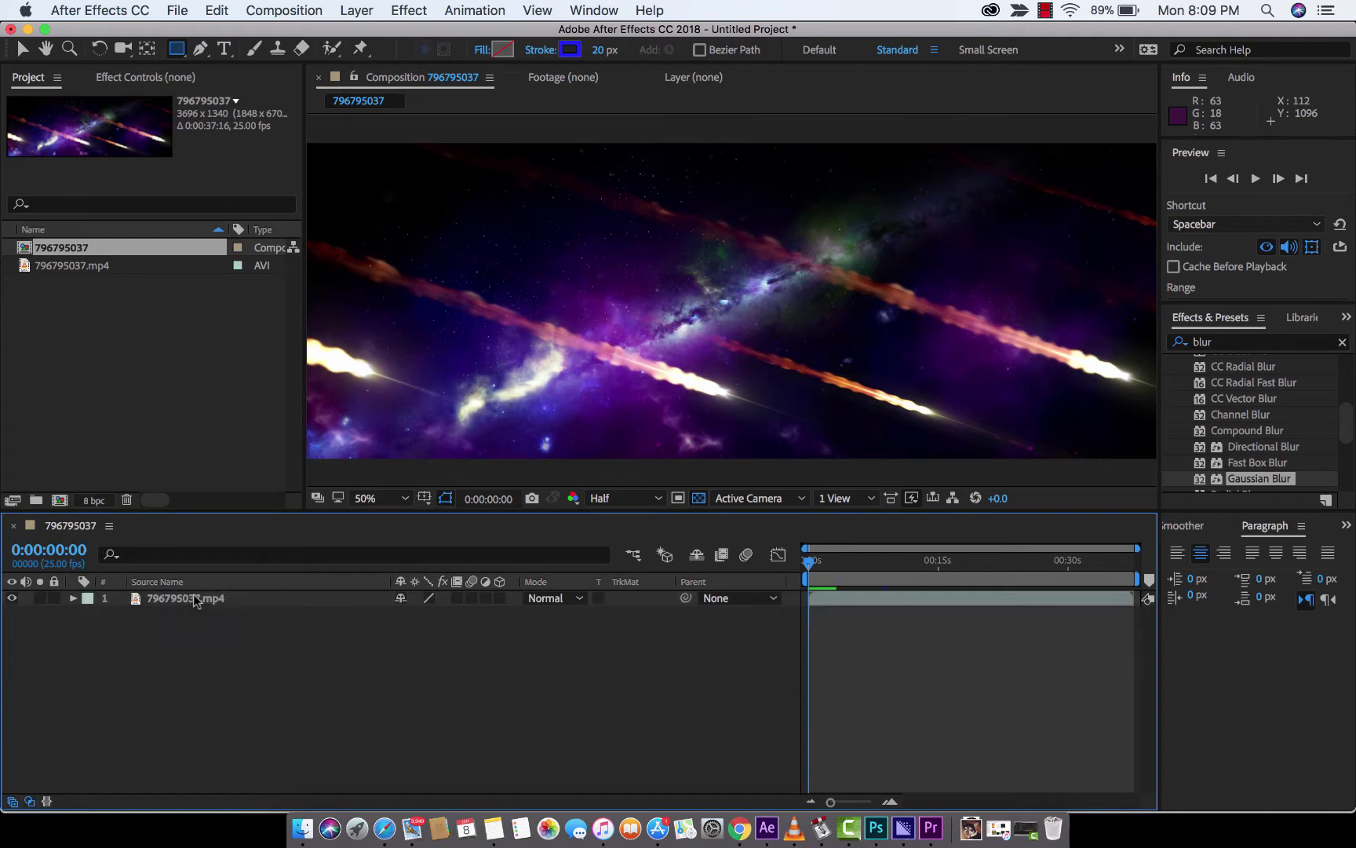
left_click(196, 601)
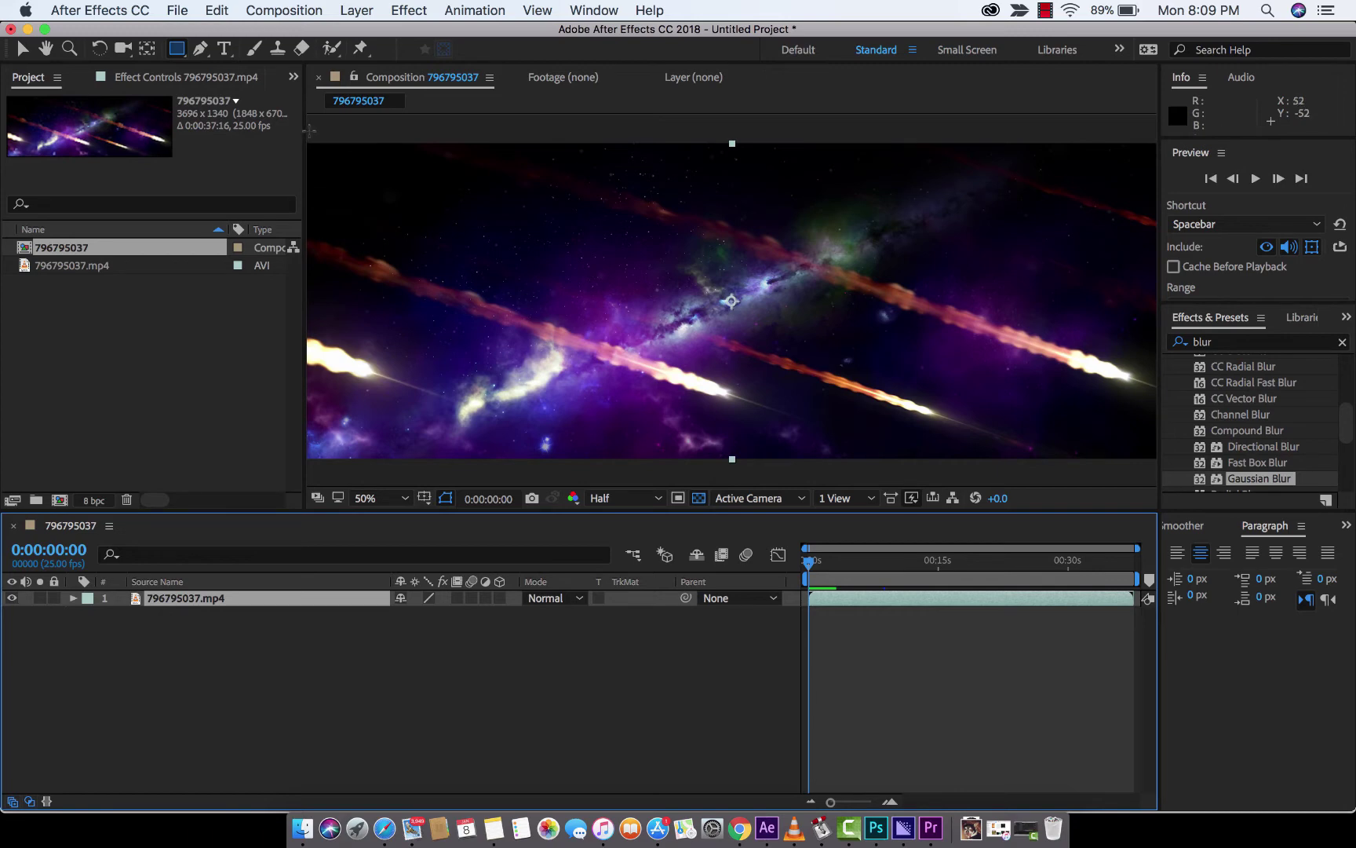
- Draw Mask 1 as a narrow rectangle on the footage's left edge and nudge it slightly left
left_click_drag(310, 130, 450, 517)
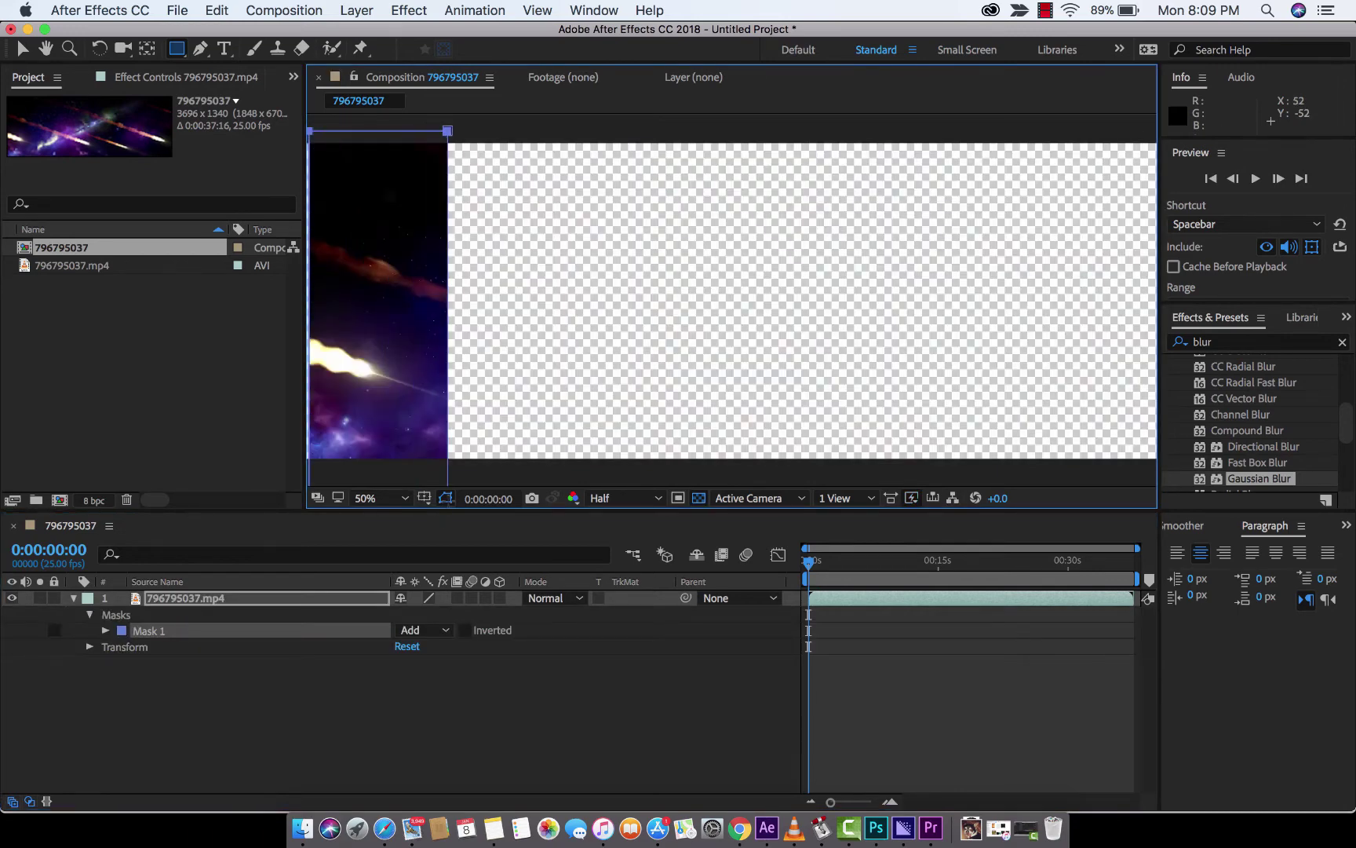
key("comma")
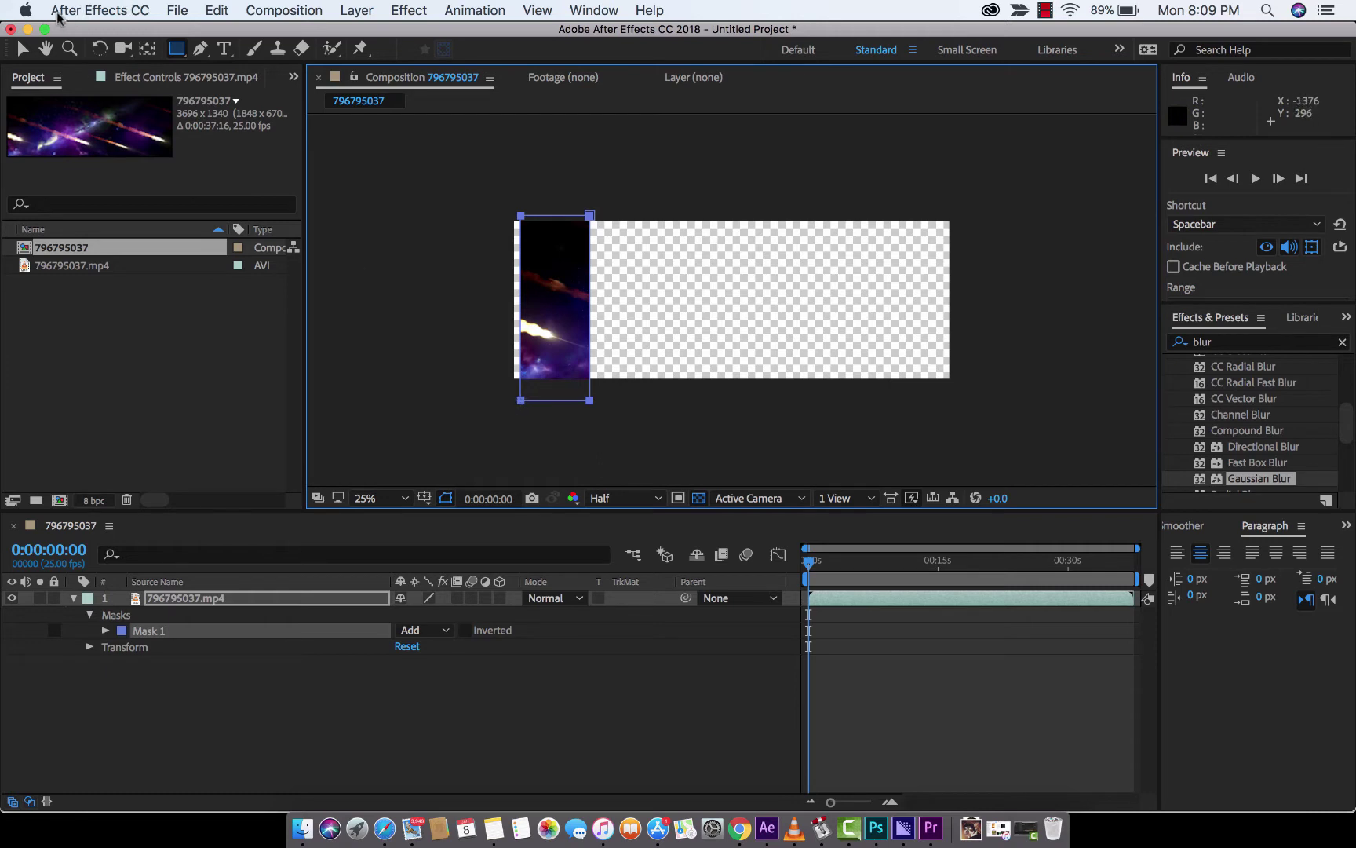
left_click(22, 50)
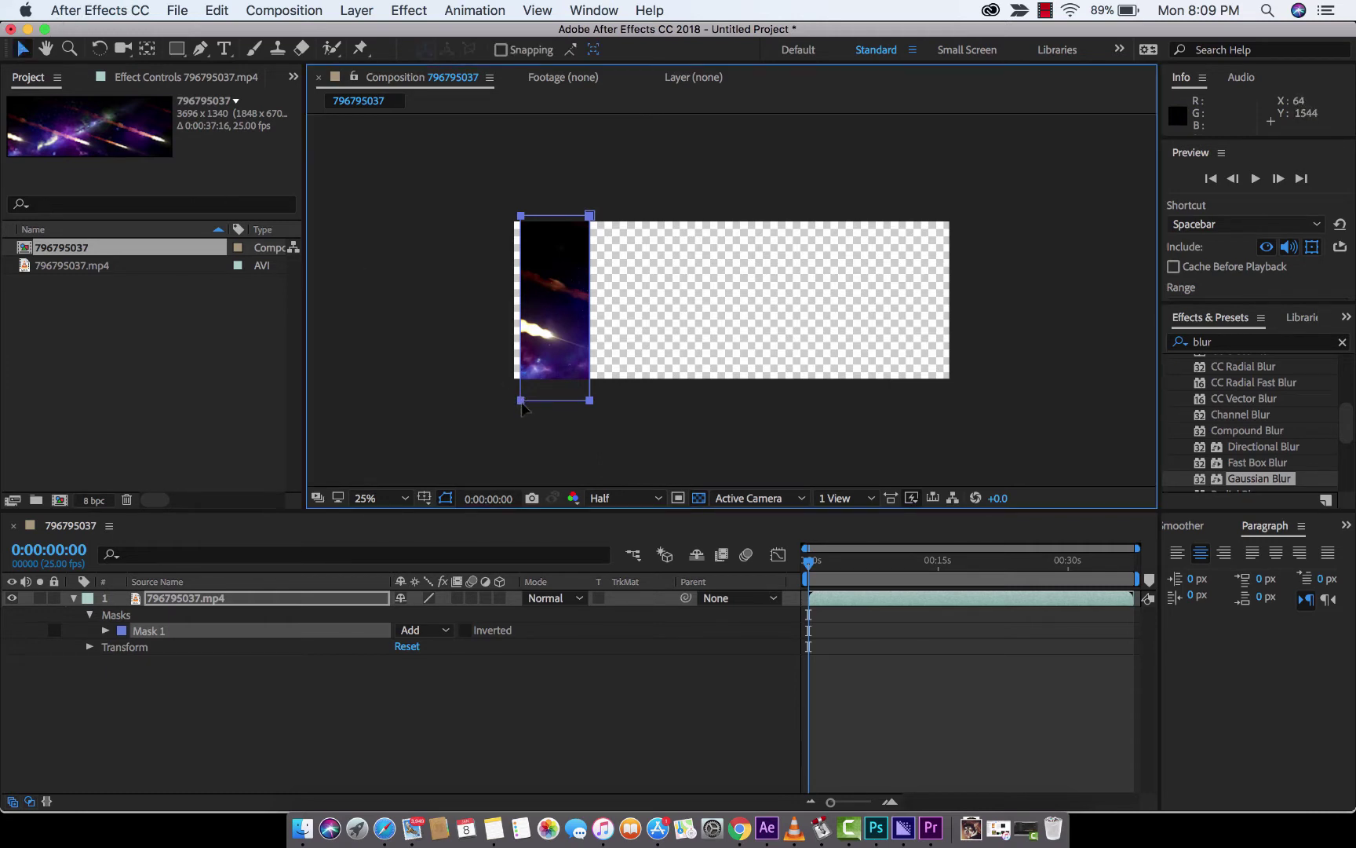
left_click_drag(522, 408, 508, 406)
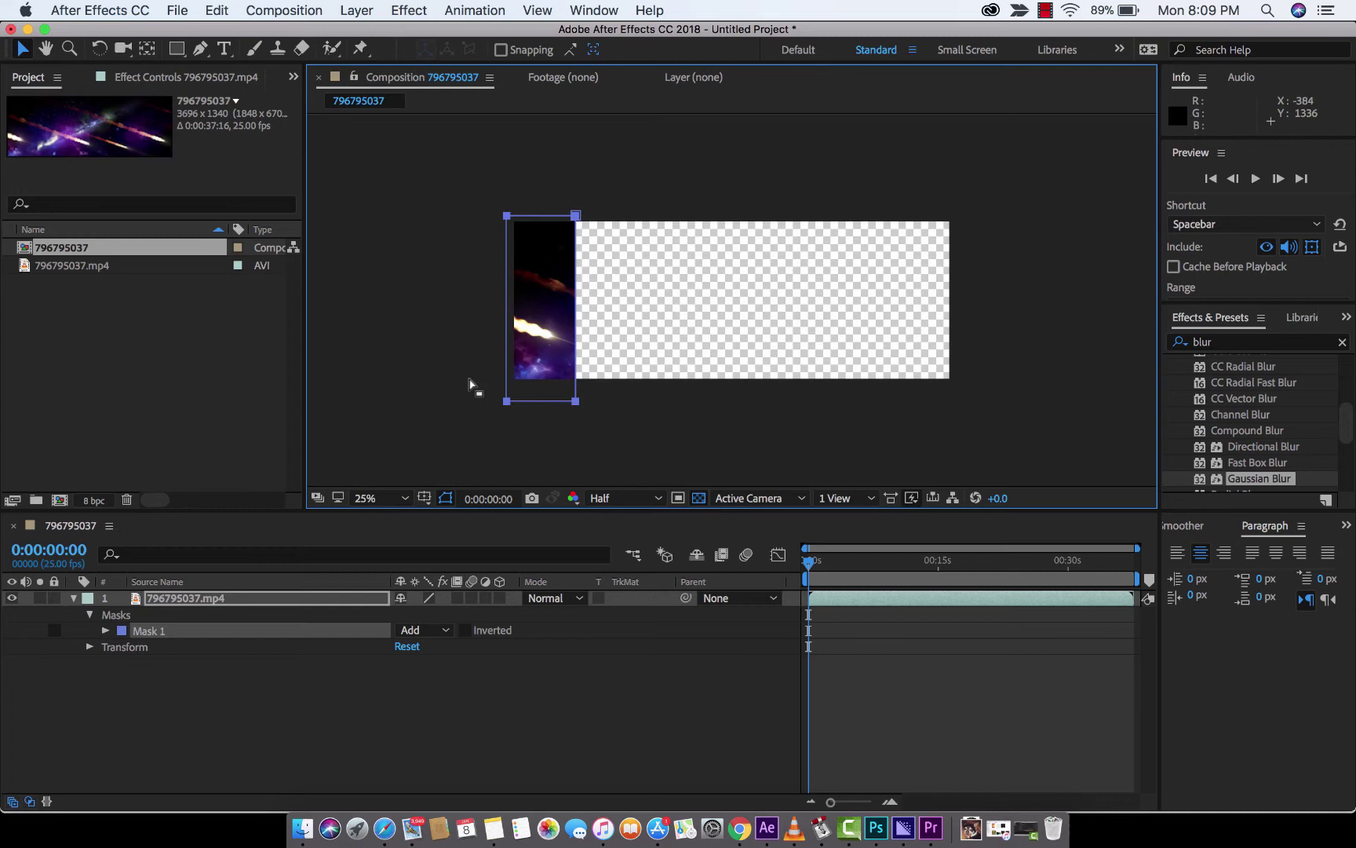
left_click(204, 599)
left_click(139, 635)
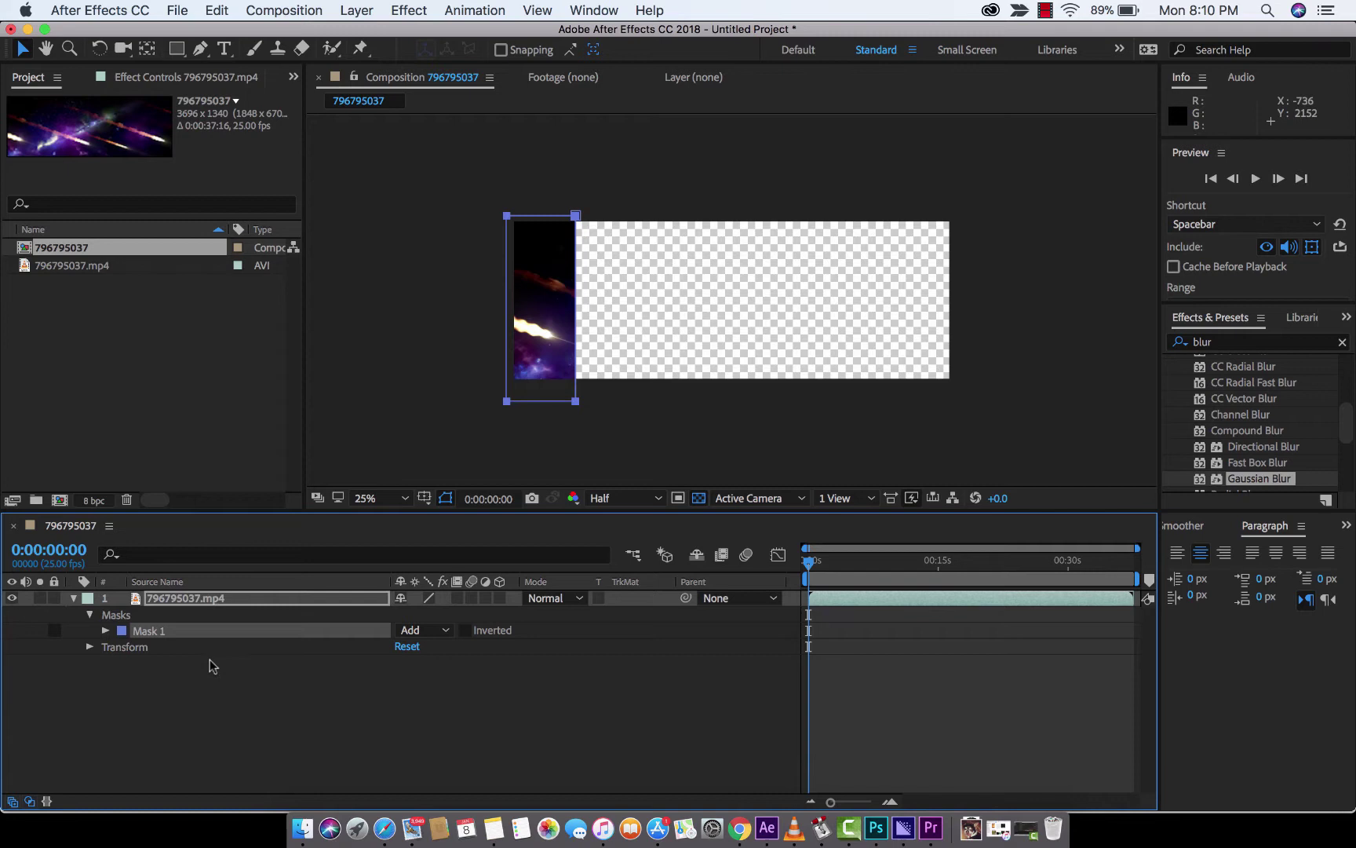
left_click(106, 631)
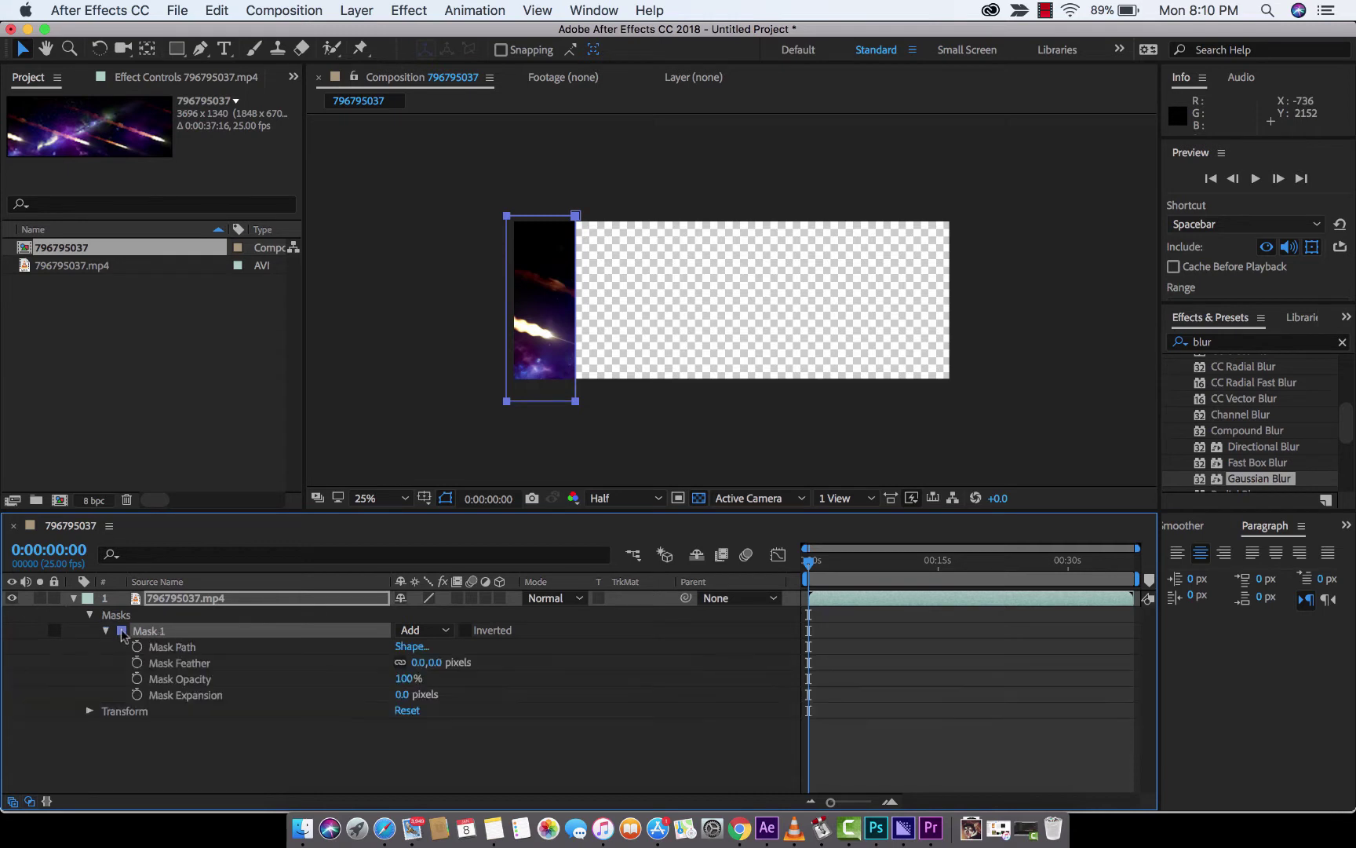
left_click(218, 602)
left_click(170, 632)
left_click(437, 632)
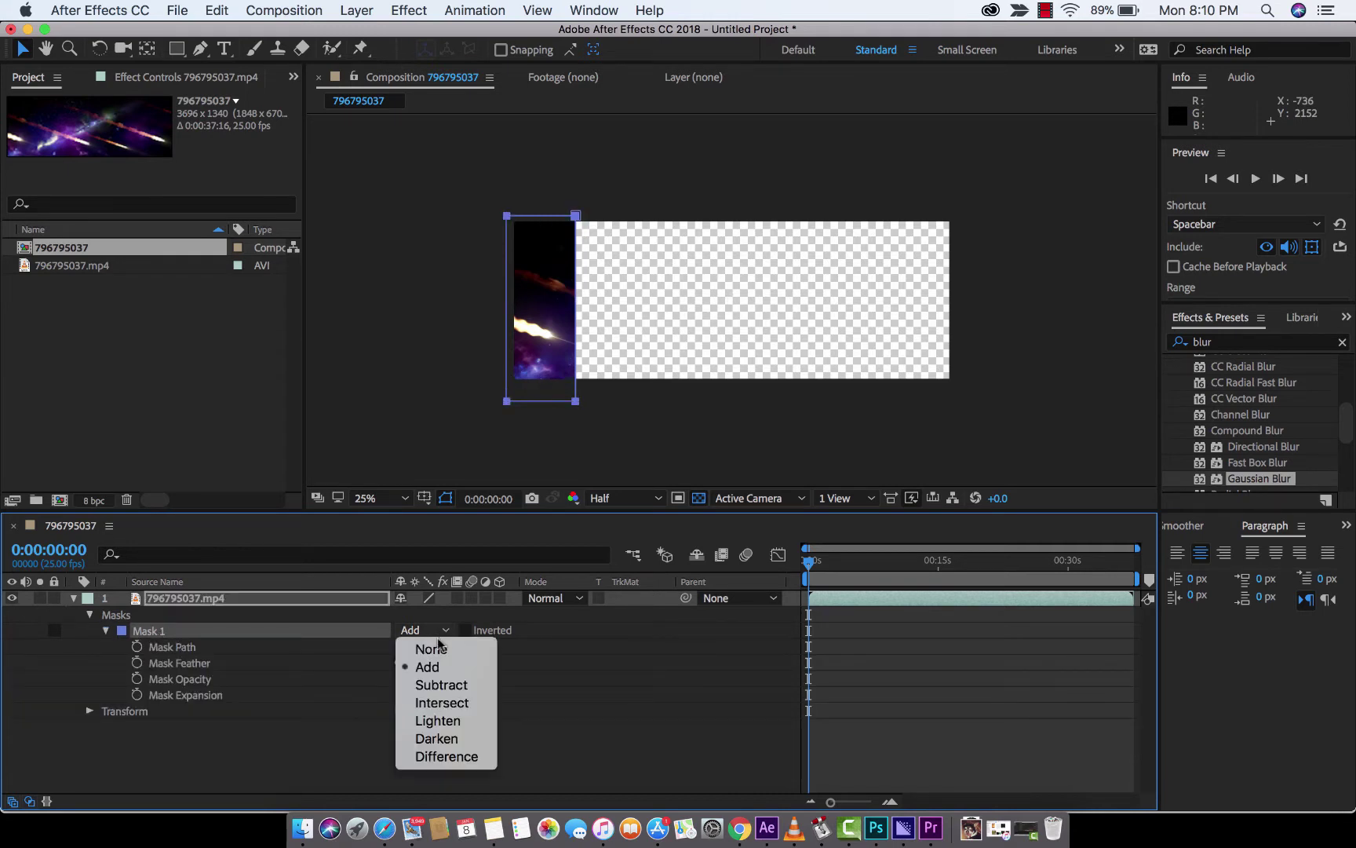
left_click(436, 684)
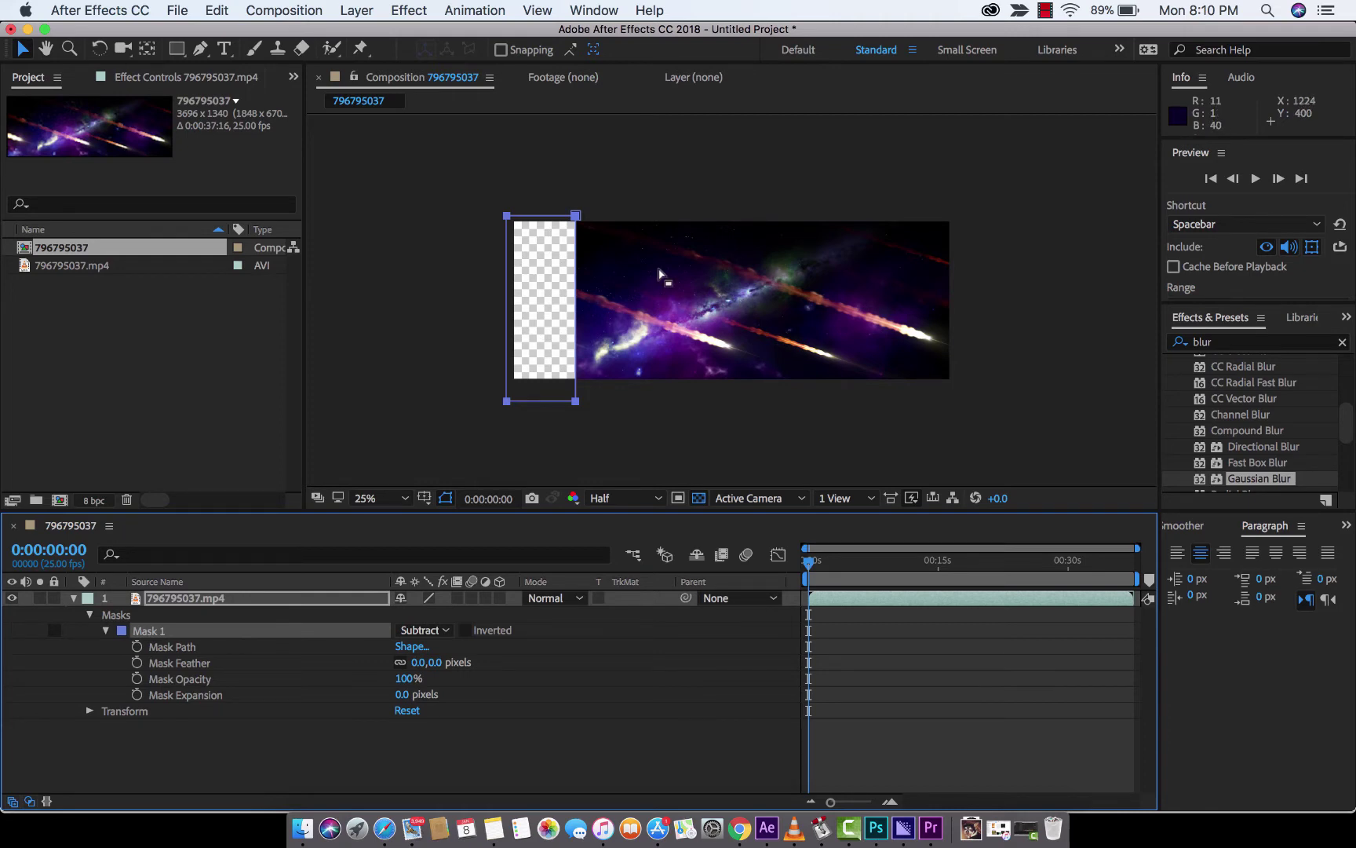
left_click(422, 631)
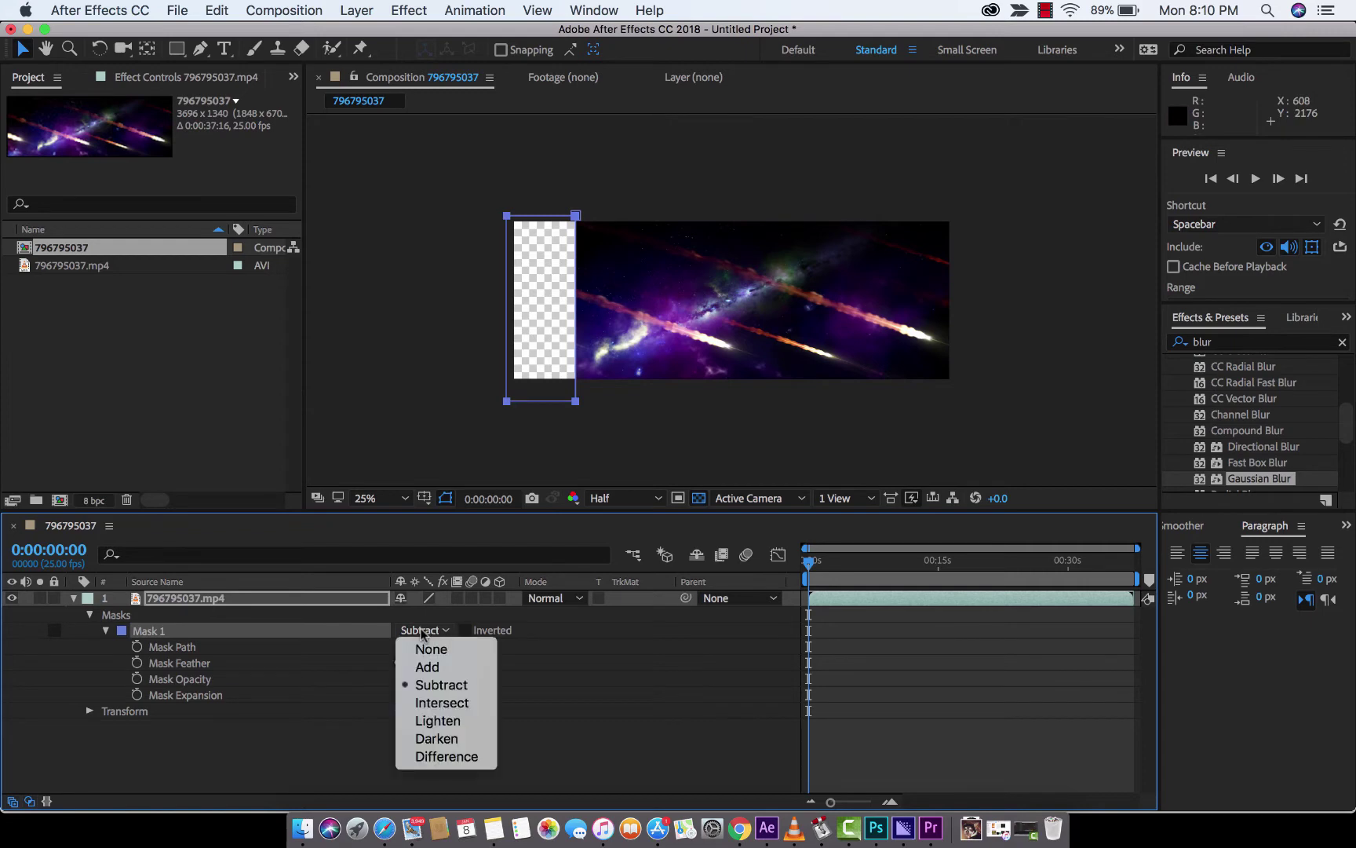
left_click(427, 668)
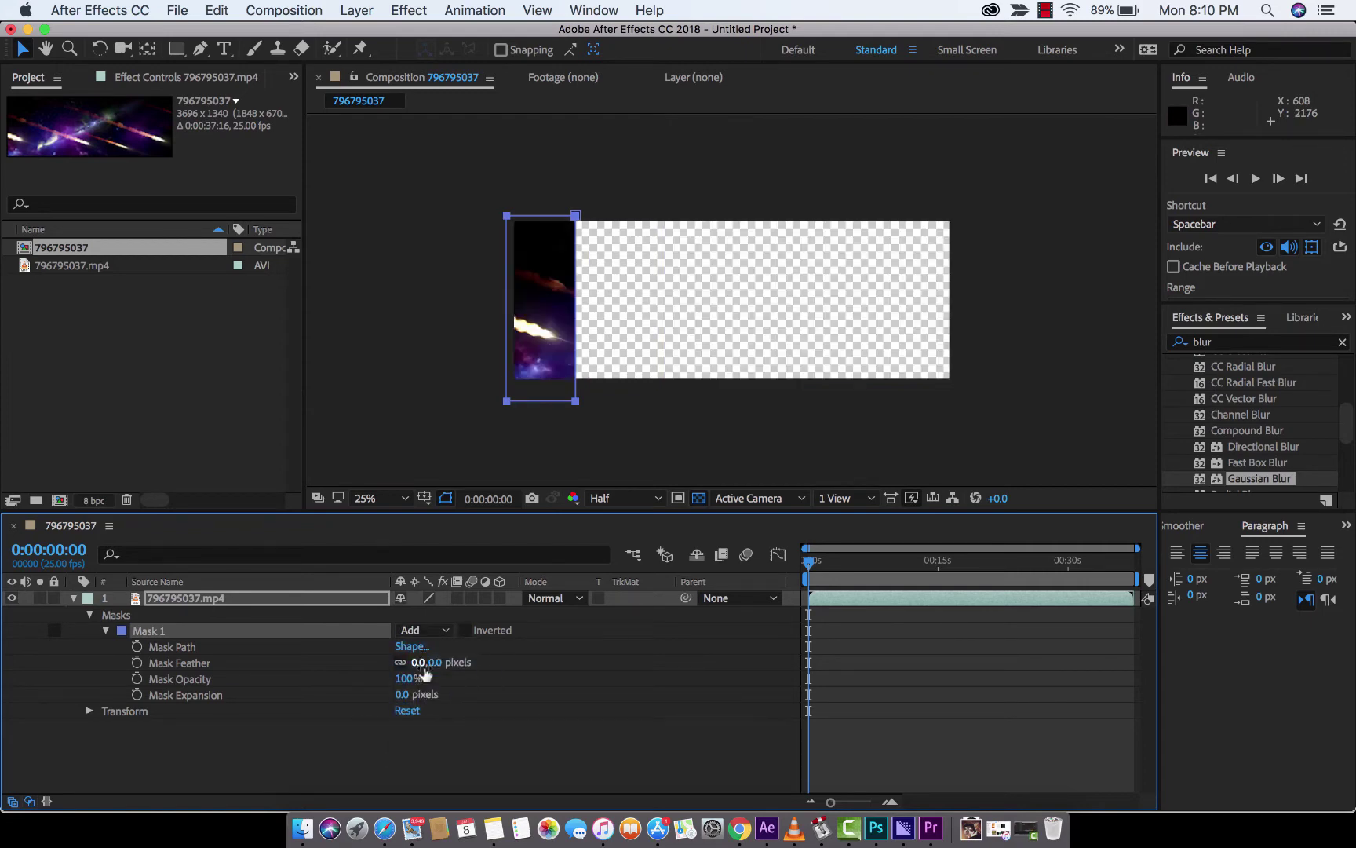
left_click(238, 602)
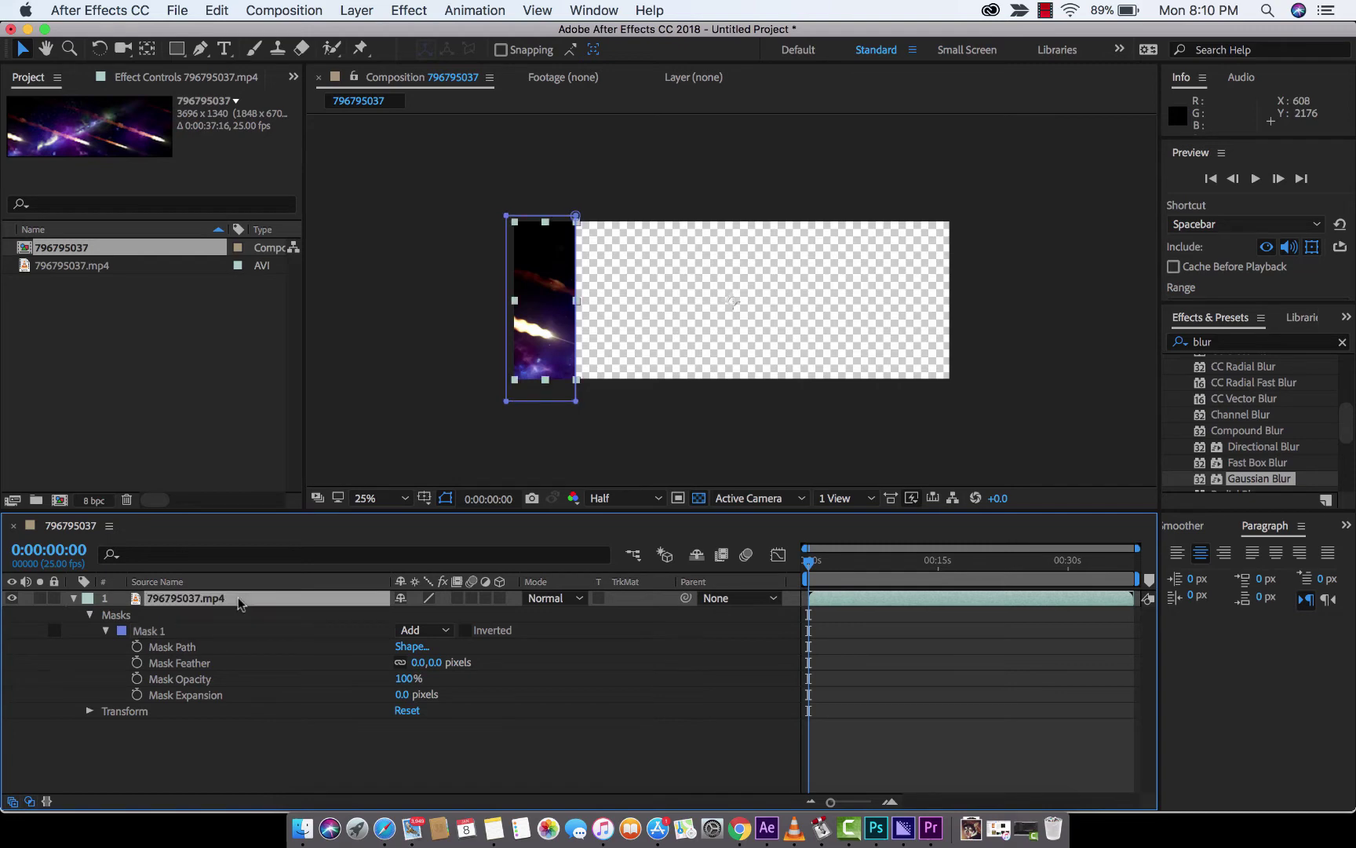
left_click(145, 633)
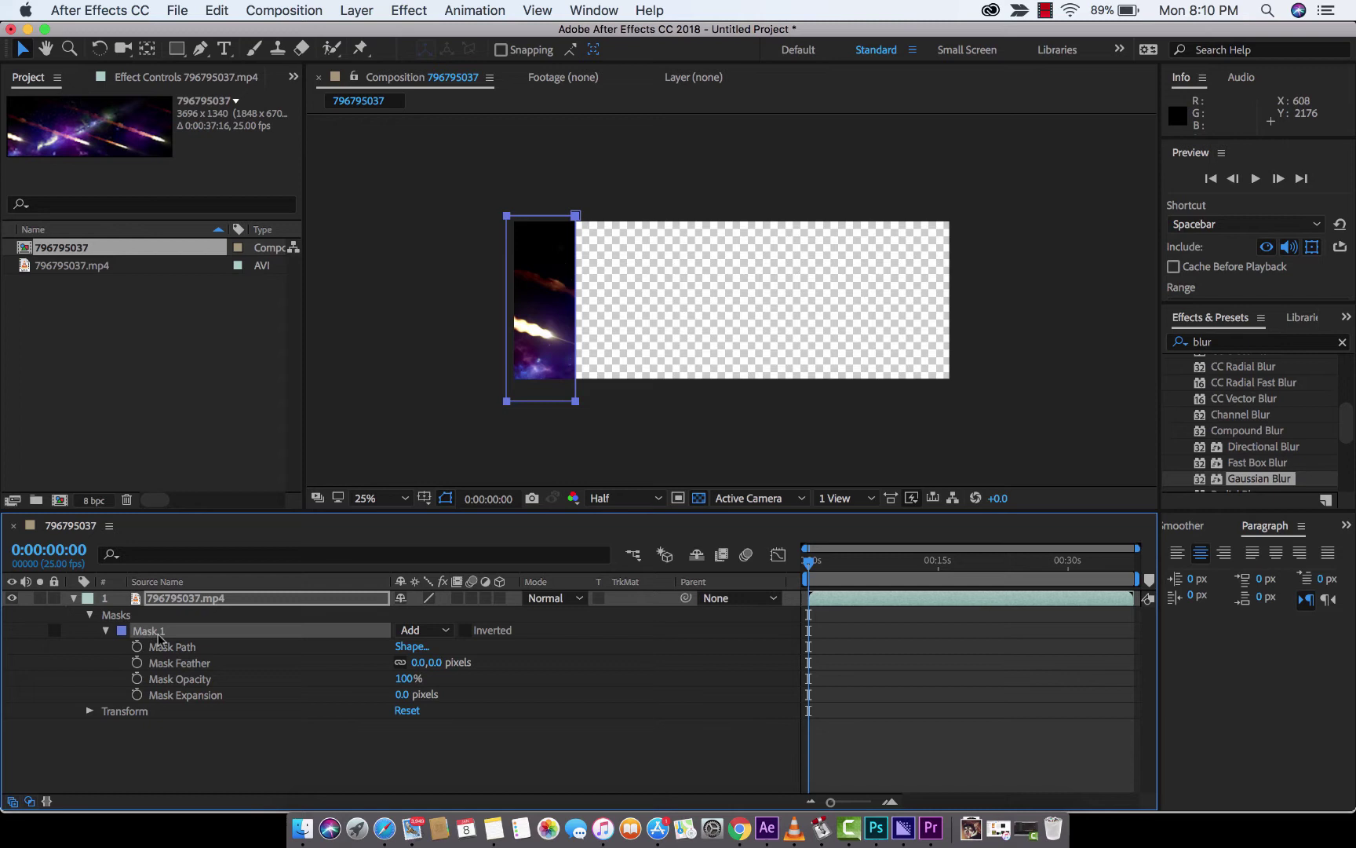
- Keyframe Mask Path at 0s and drag the mask strip to the right edge at 6s
left_click(108, 632)
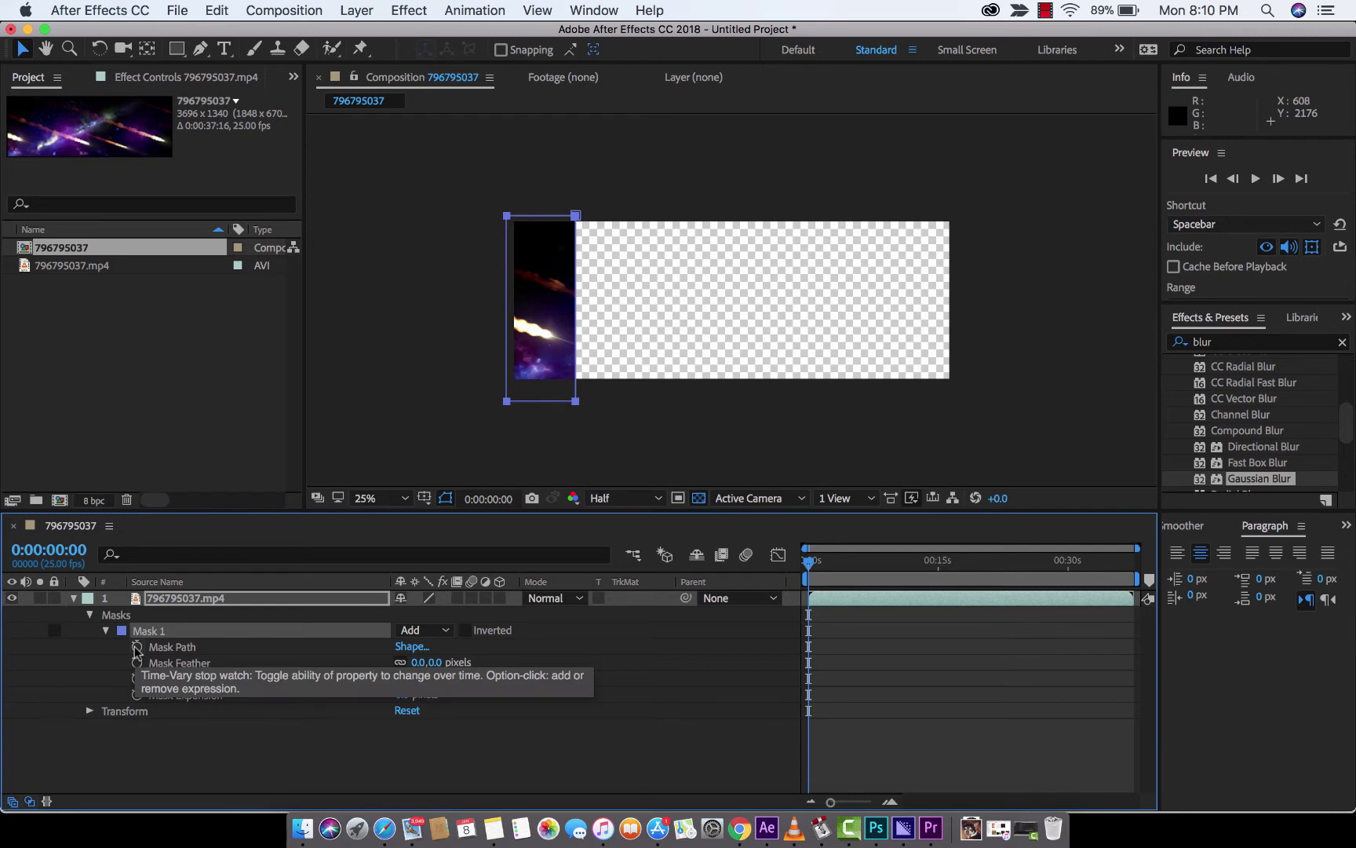
left_click(136, 648)
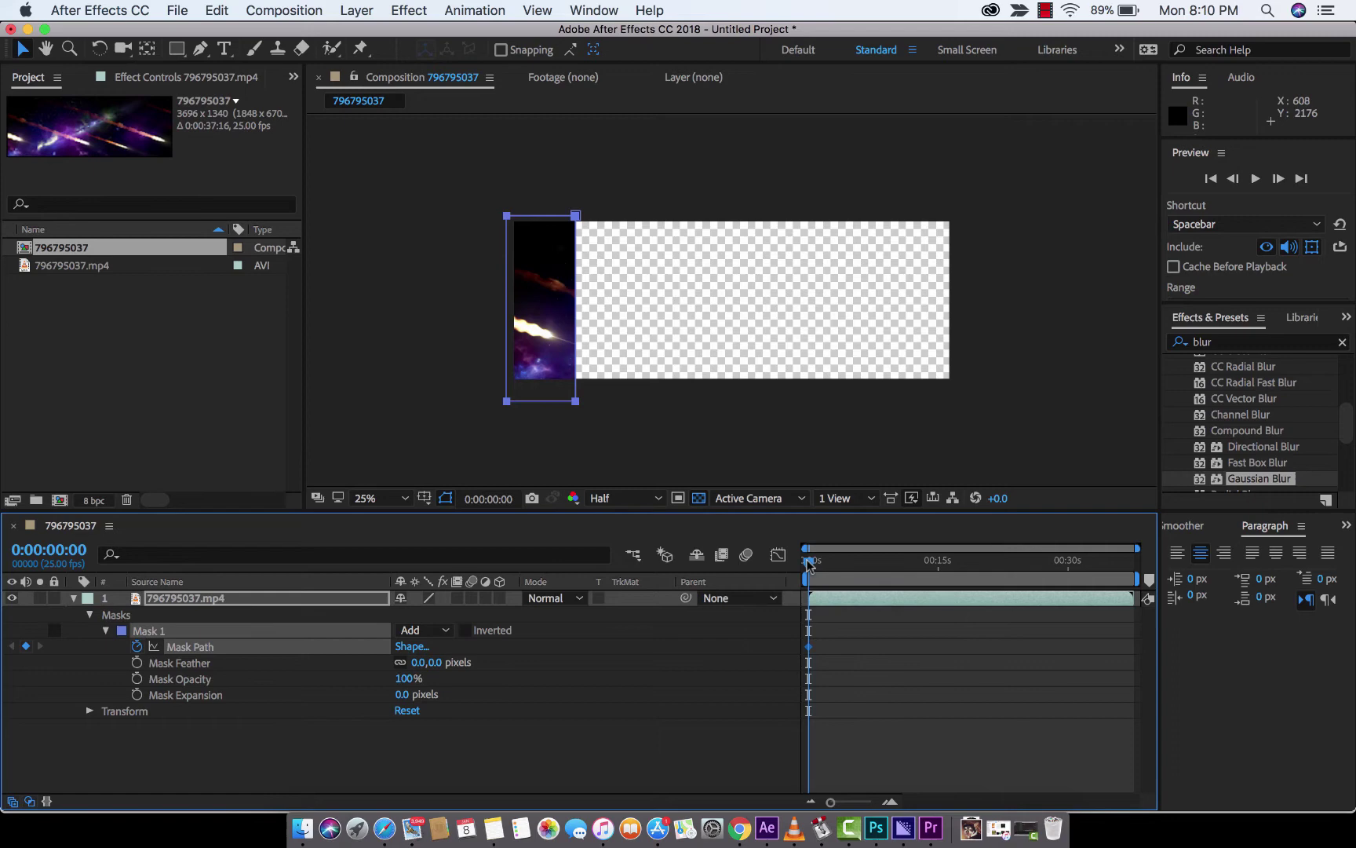
left_click_drag(809, 562, 859, 569)
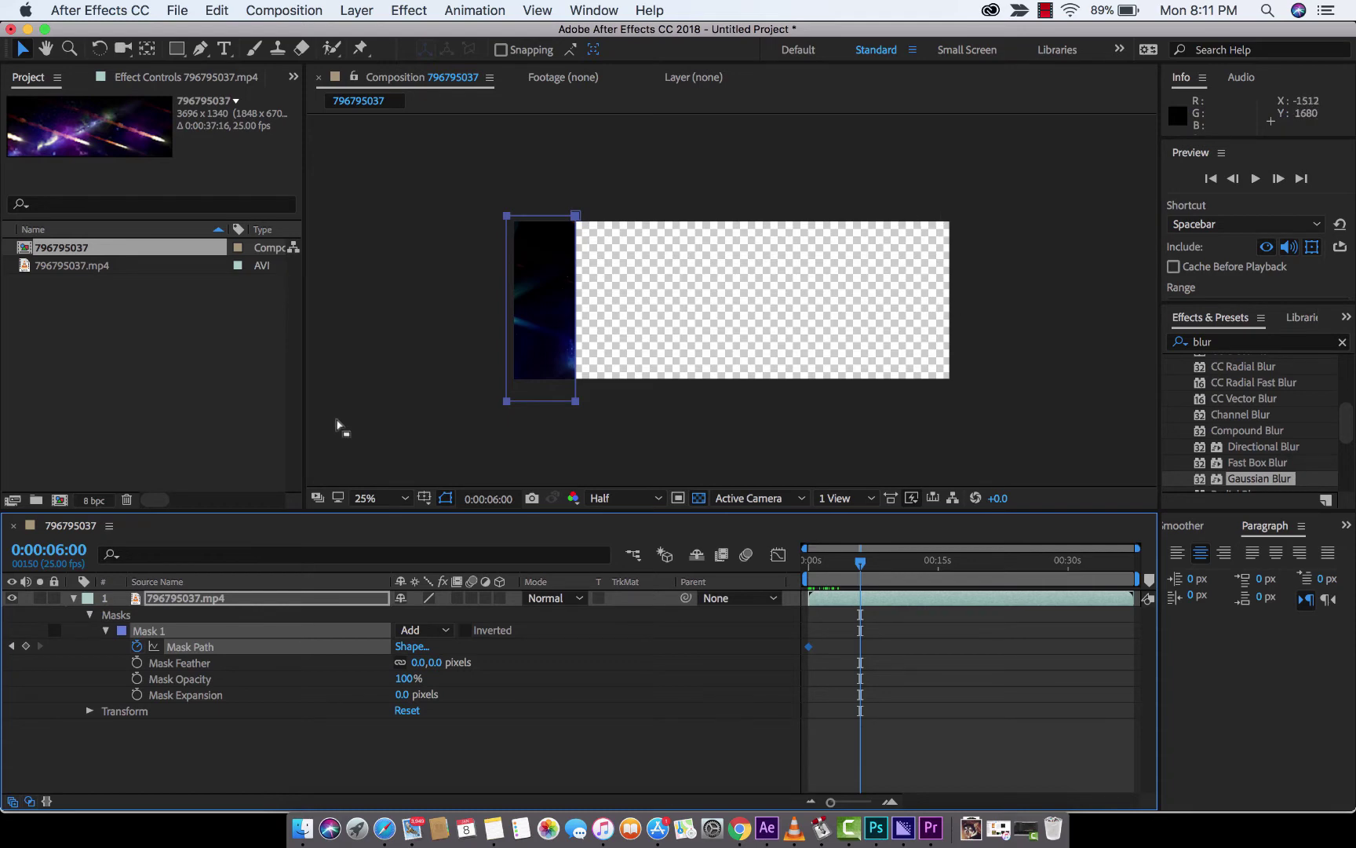
left_click(164, 630)
left_click(554, 316)
left_click(554, 314)
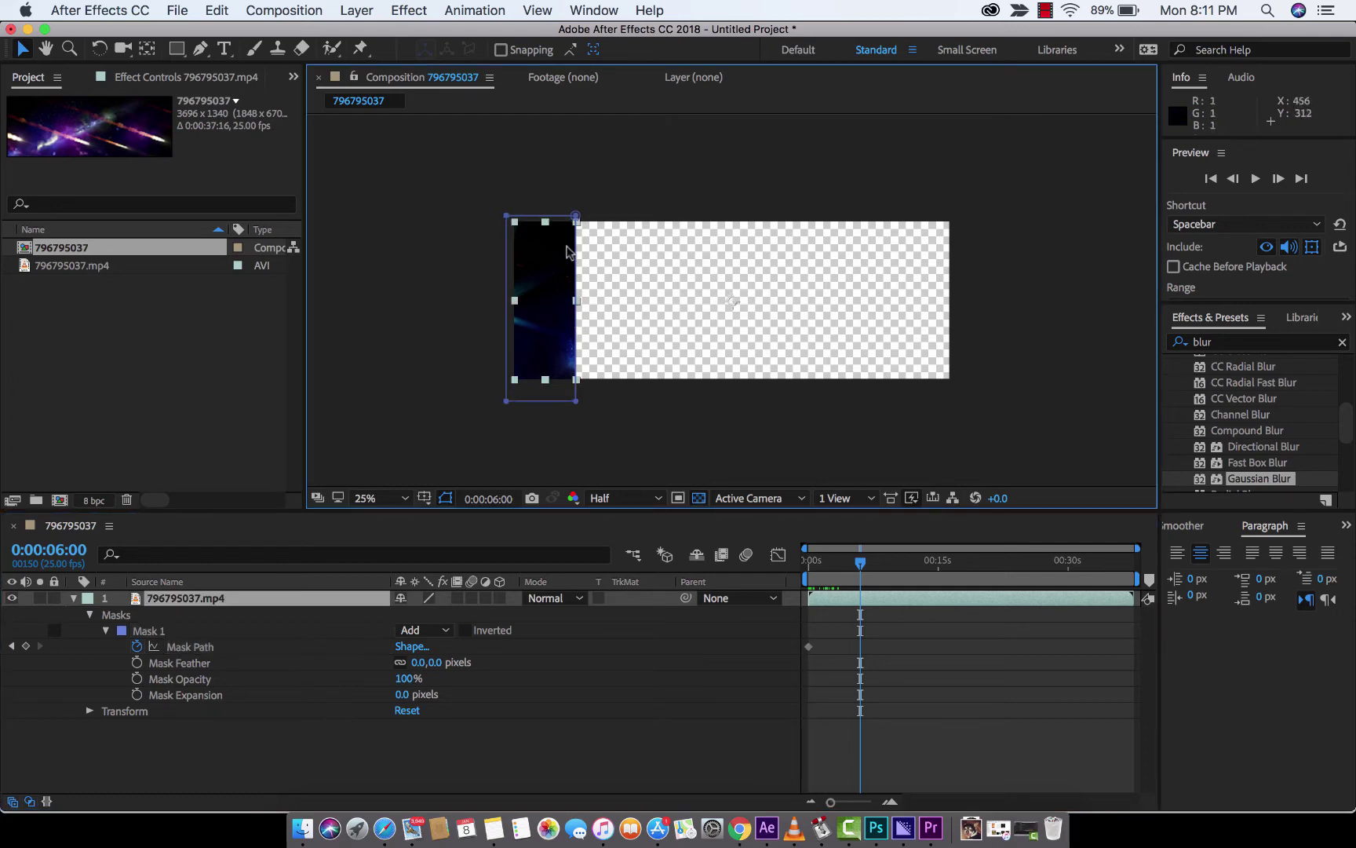
left_click(169, 630)
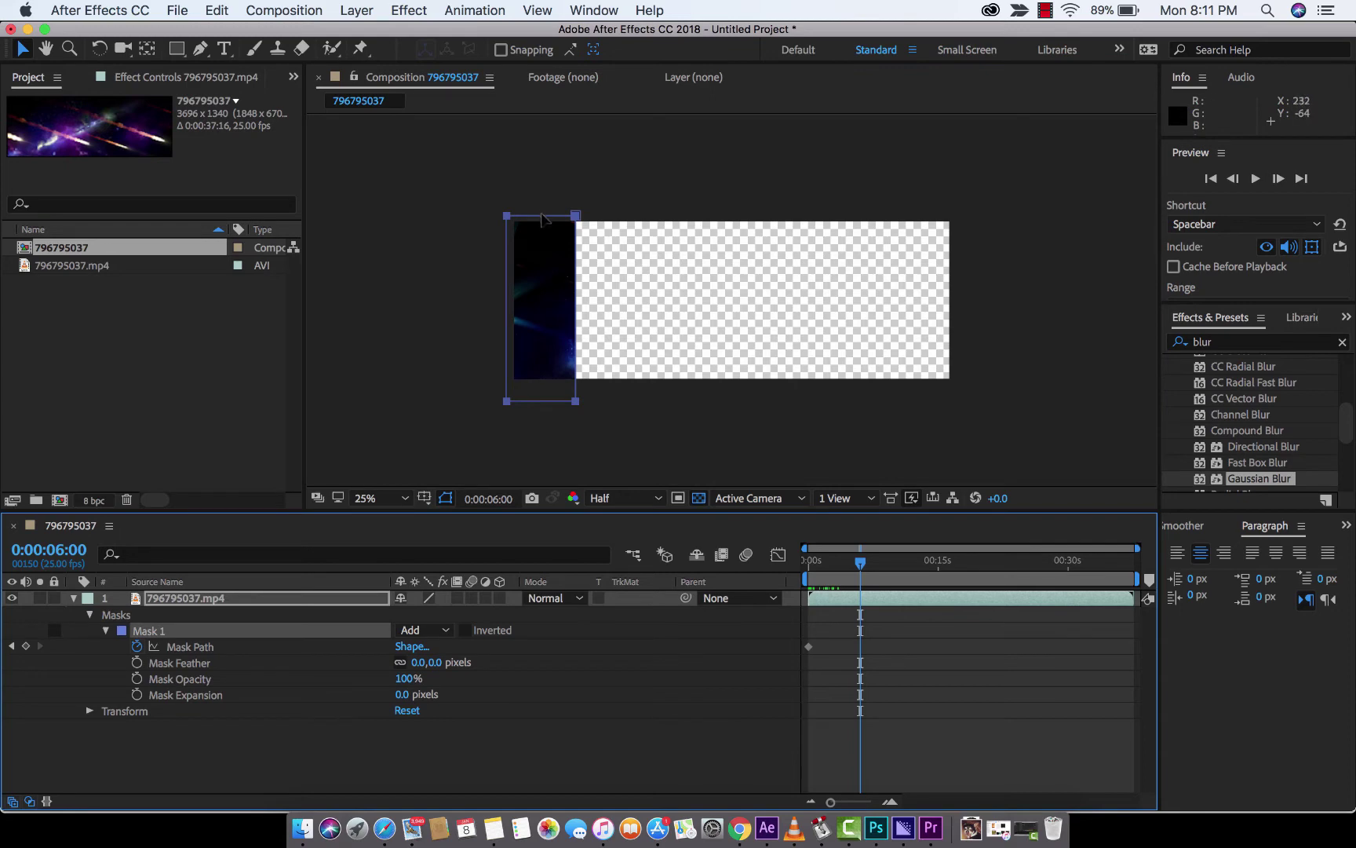
left_click_drag(545, 219, 914, 216)
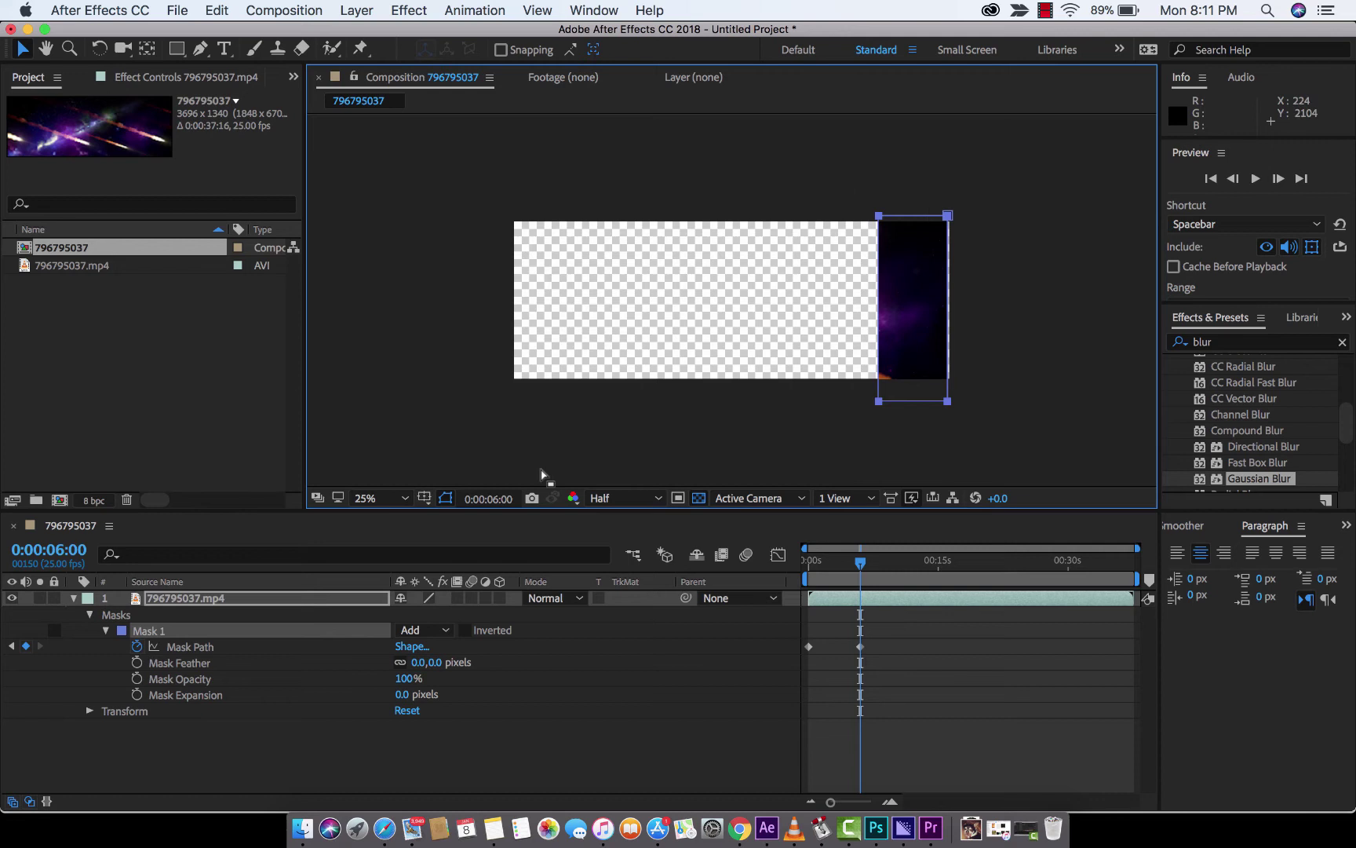
left_click_drag(860, 559, 745, 555)
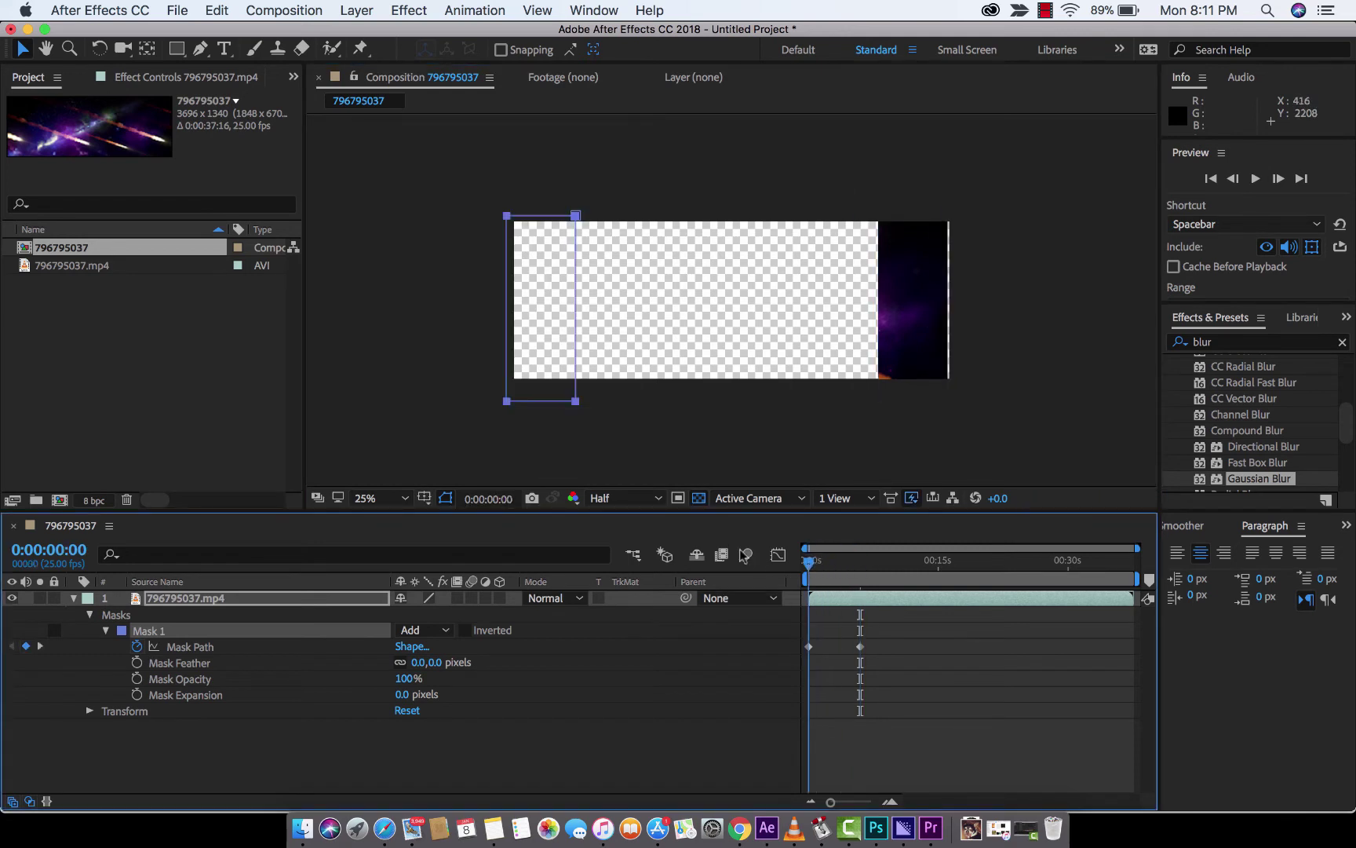
left_click(168, 601)
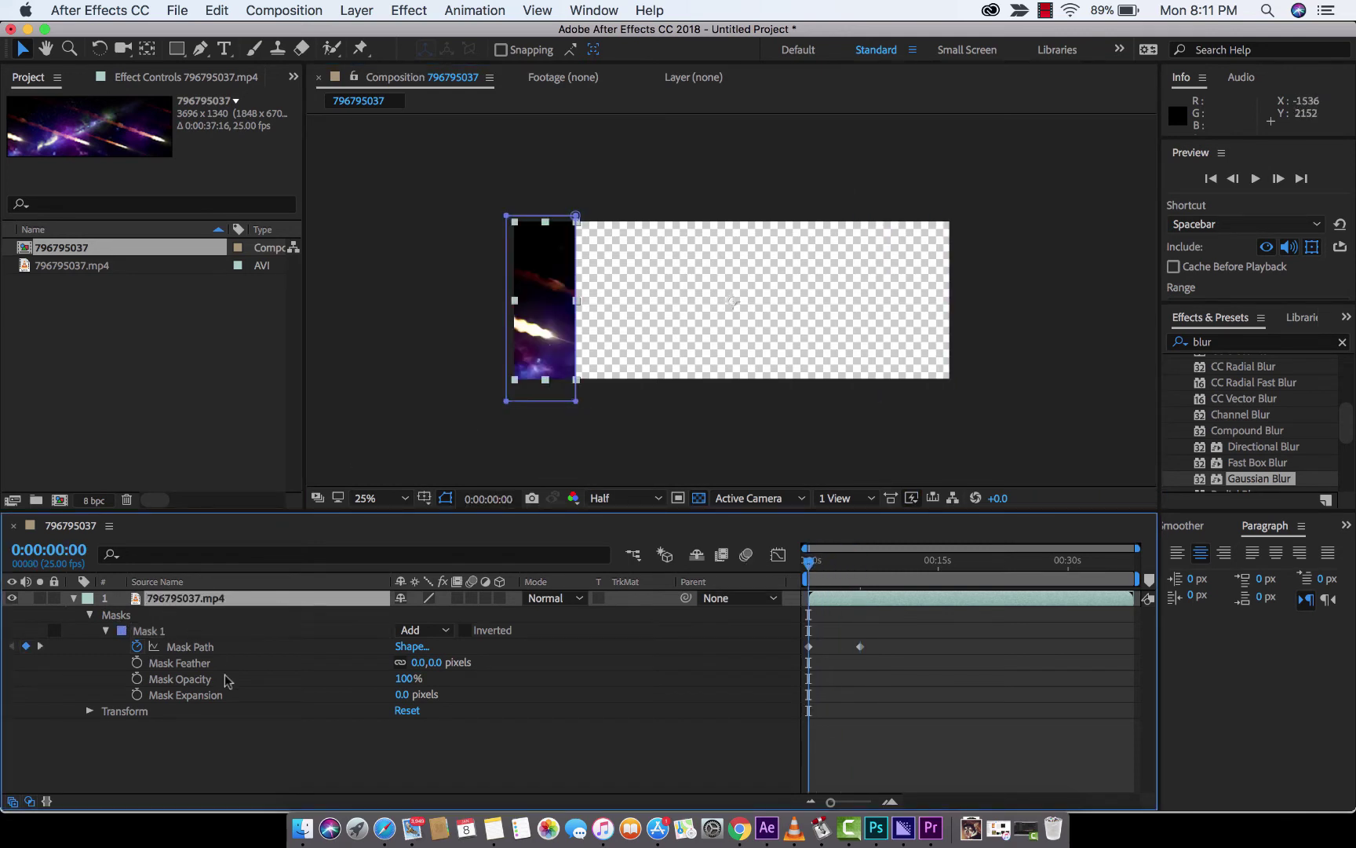
left_click(354, 320)
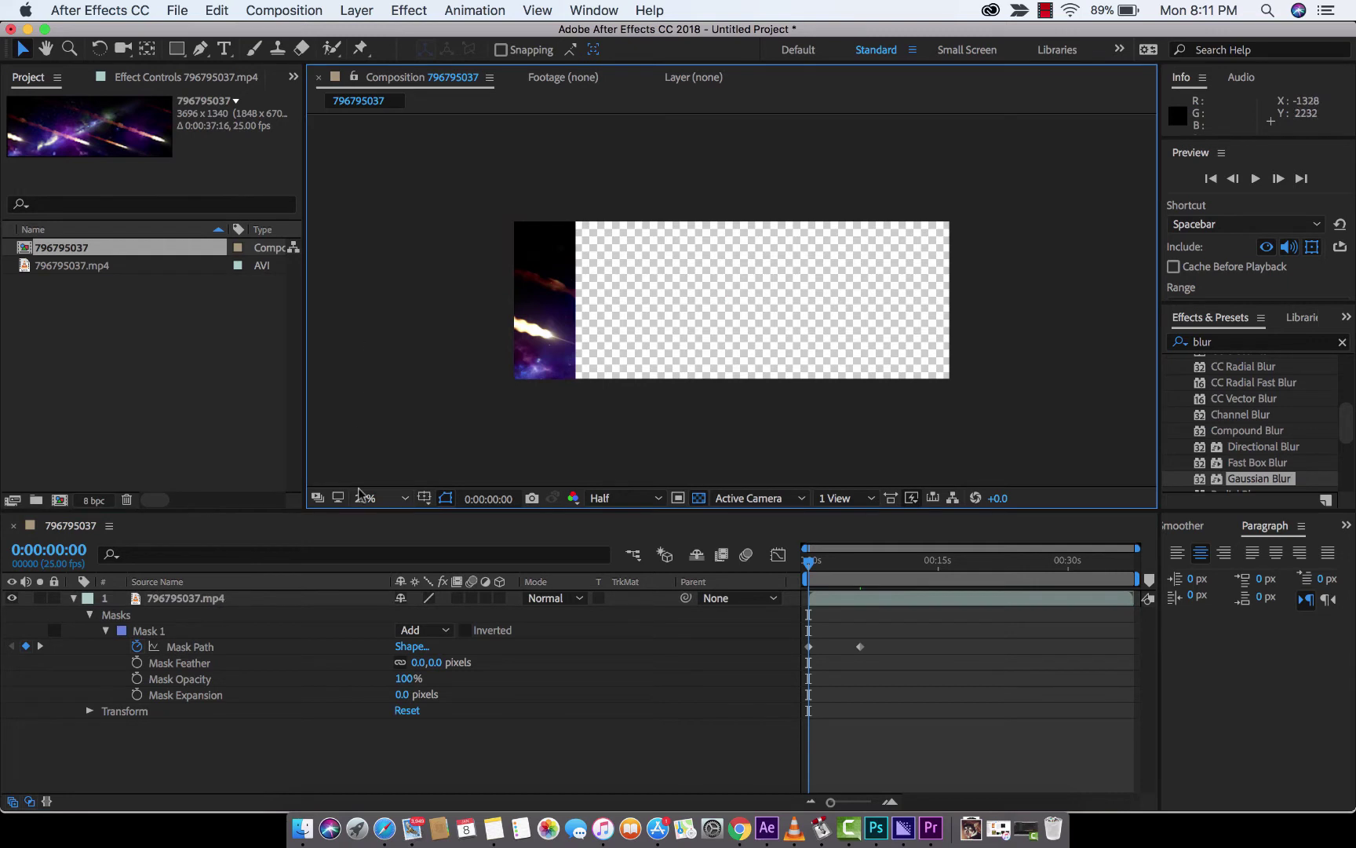
left_click(448, 502)
left_click(446, 502)
key("grave")
key("space")
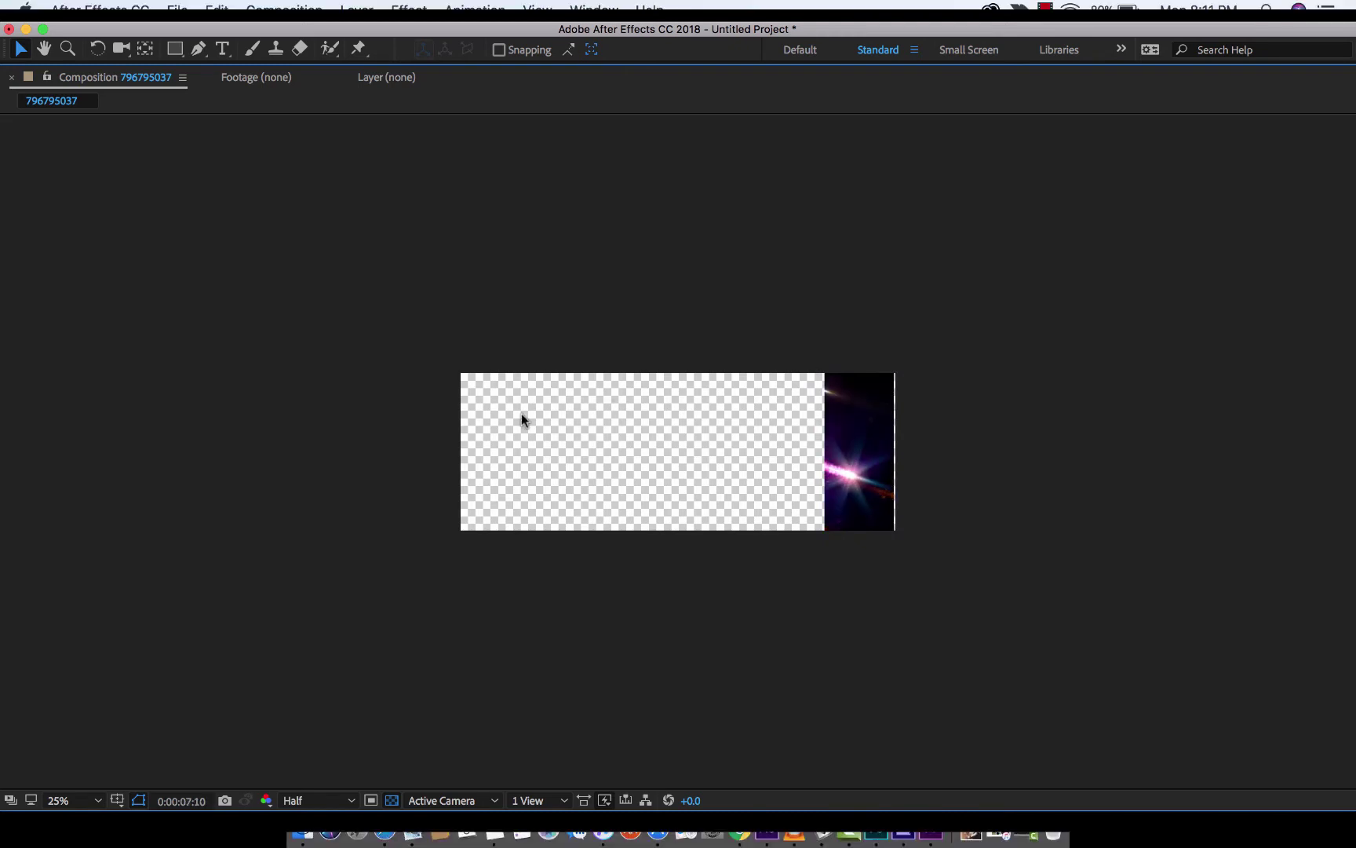
key("space")
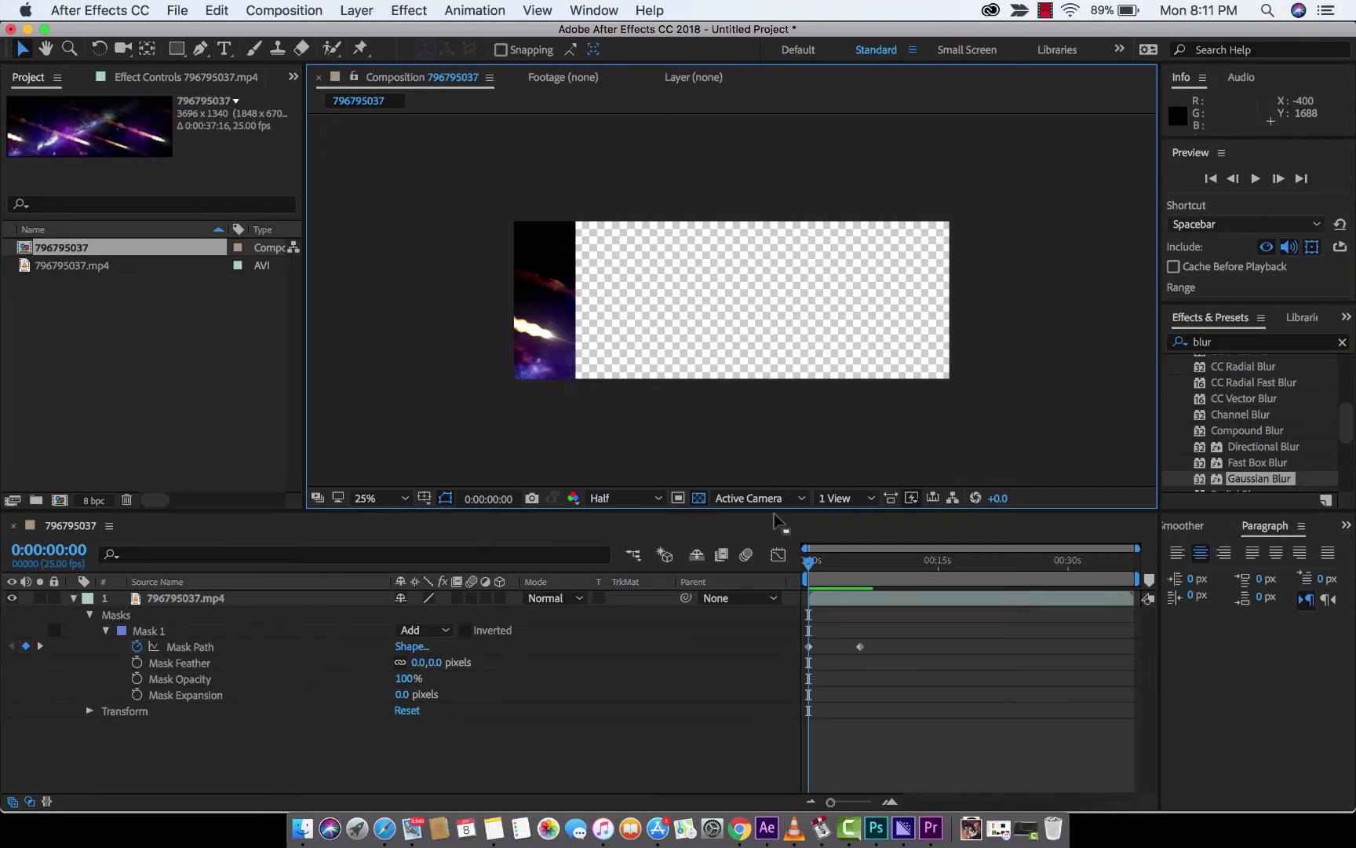
left_click_drag(837, 567, 809, 567)
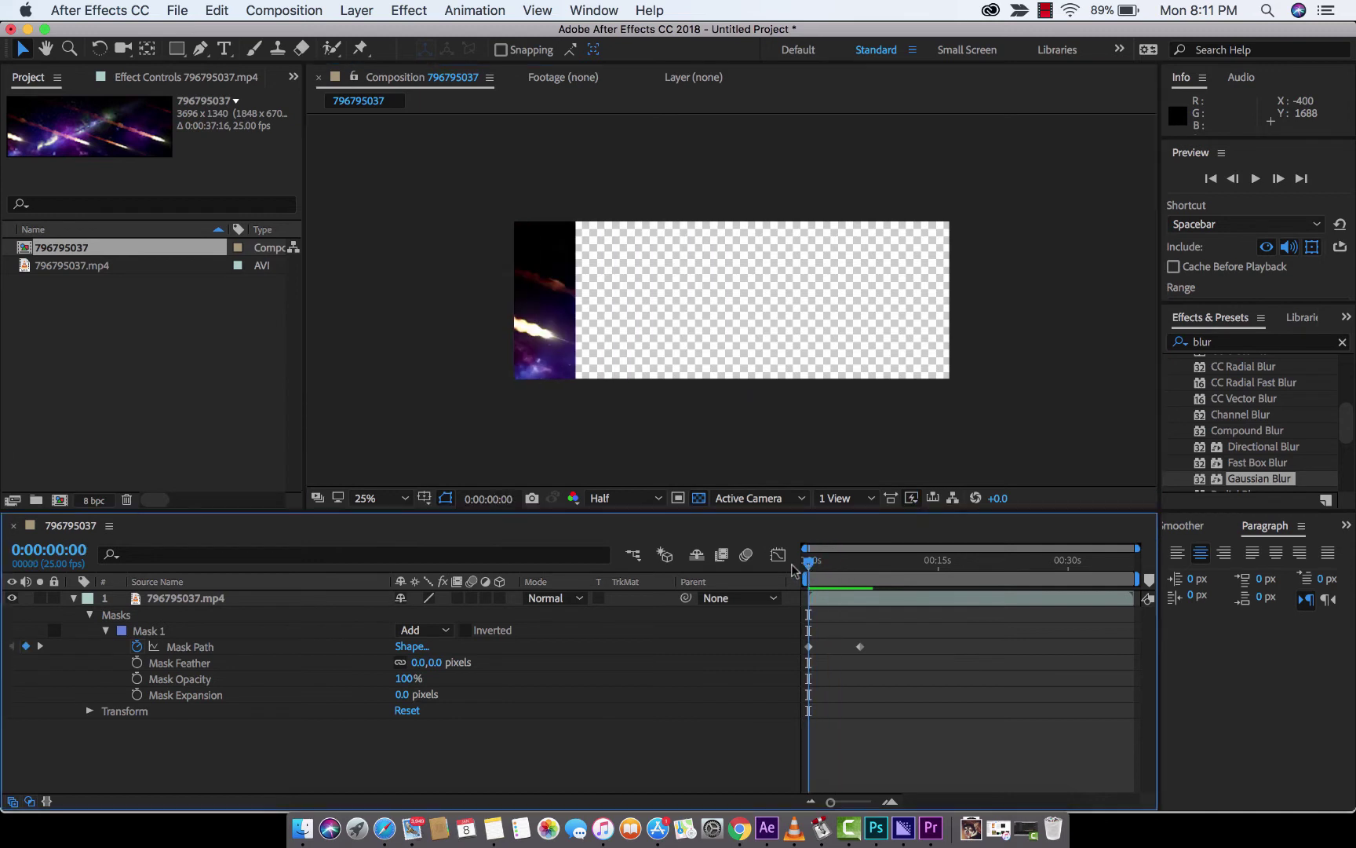
- Select Mask 1 on the meteor footage layer and delete it
left_click(183, 600)
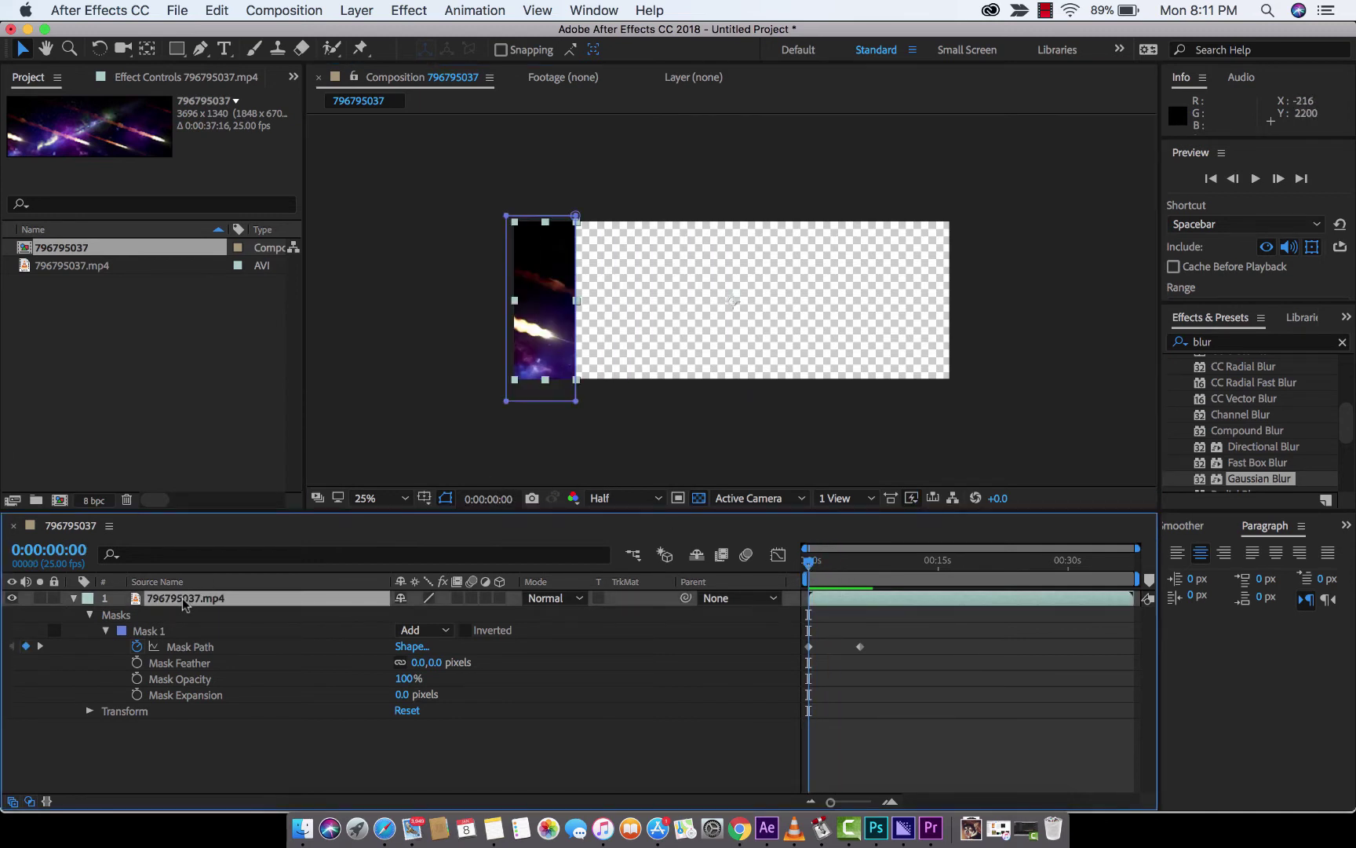
left_click(146, 632)
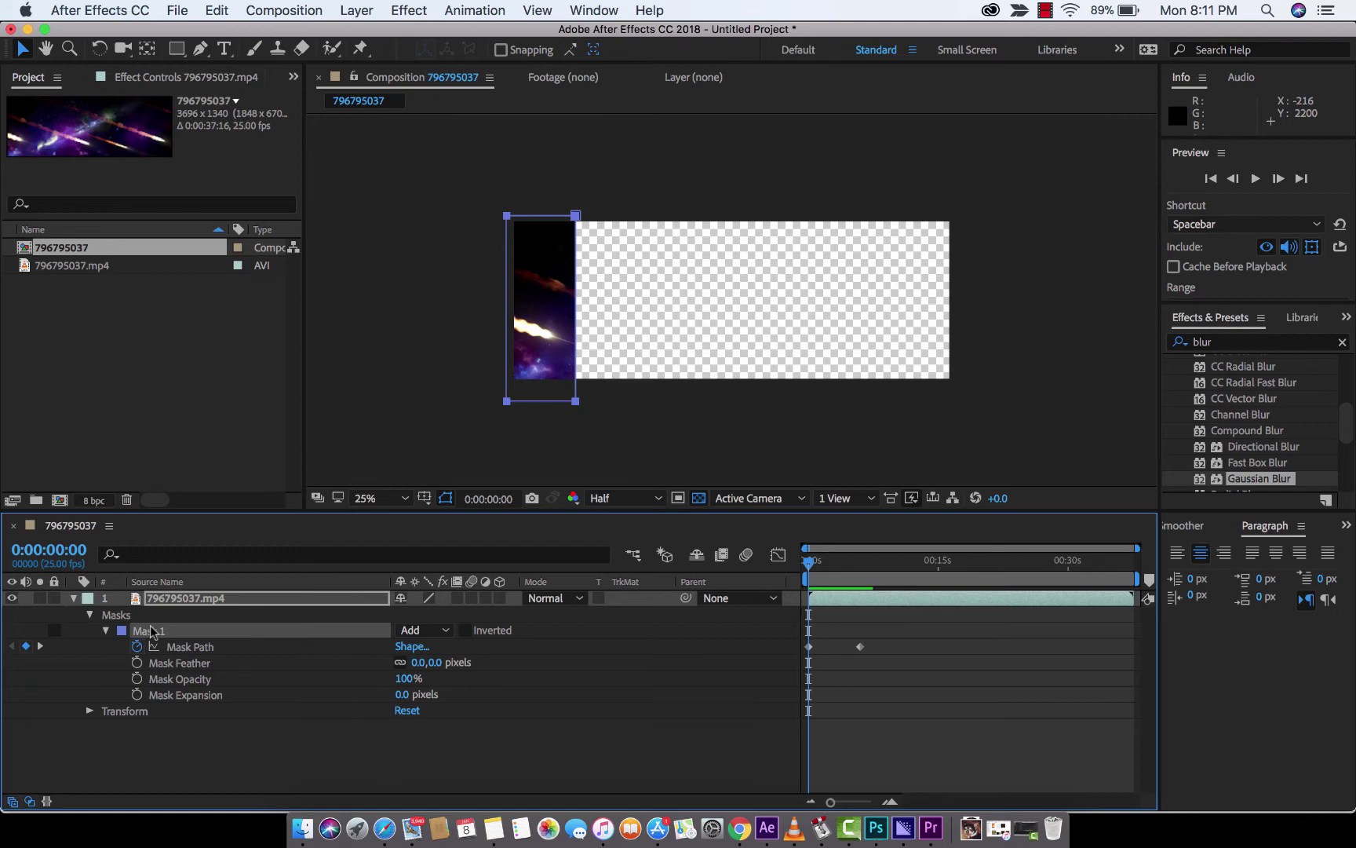
key("Delete")
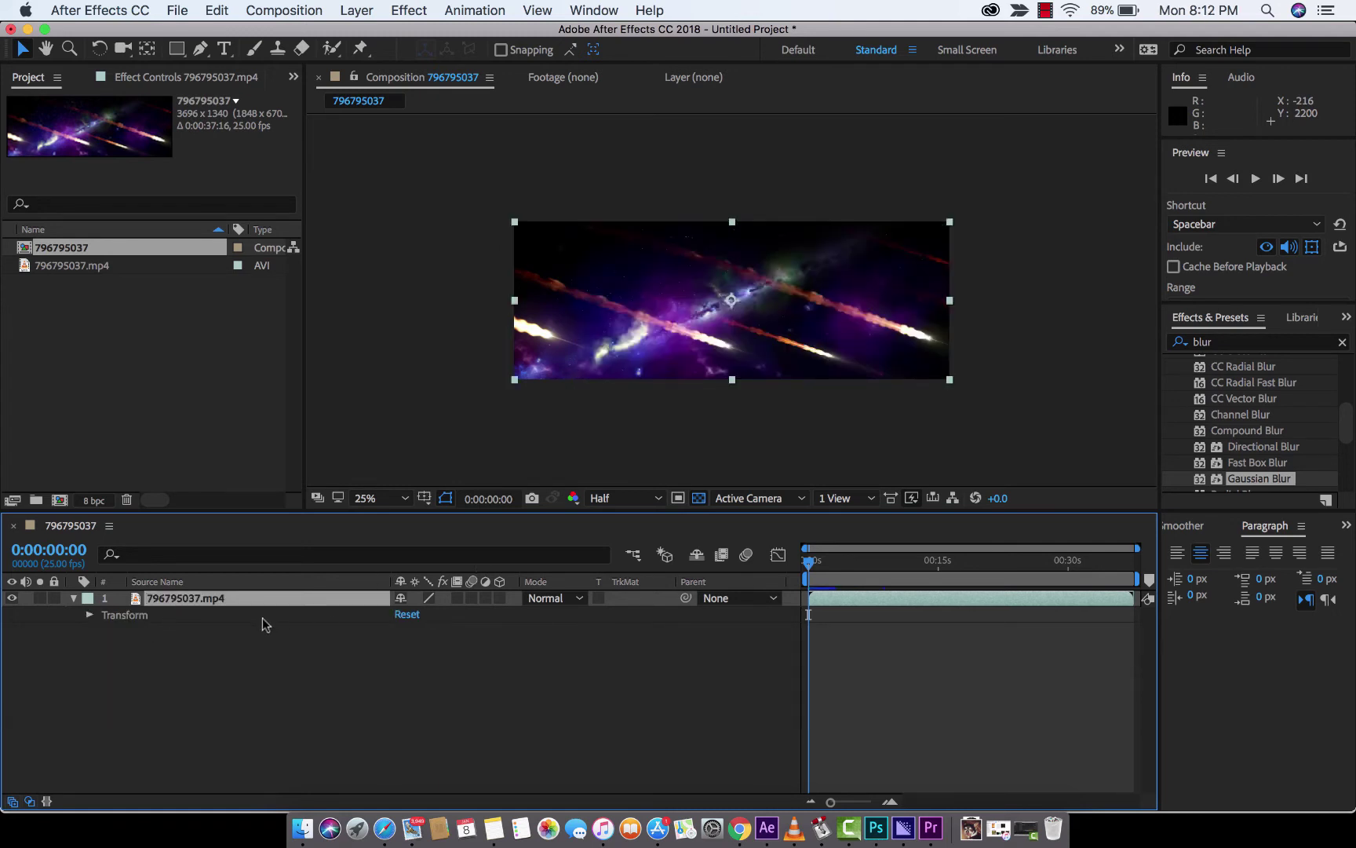
- Add a new adjustment layer above the meteor footage from the Layer menu
left_click(344, 8)
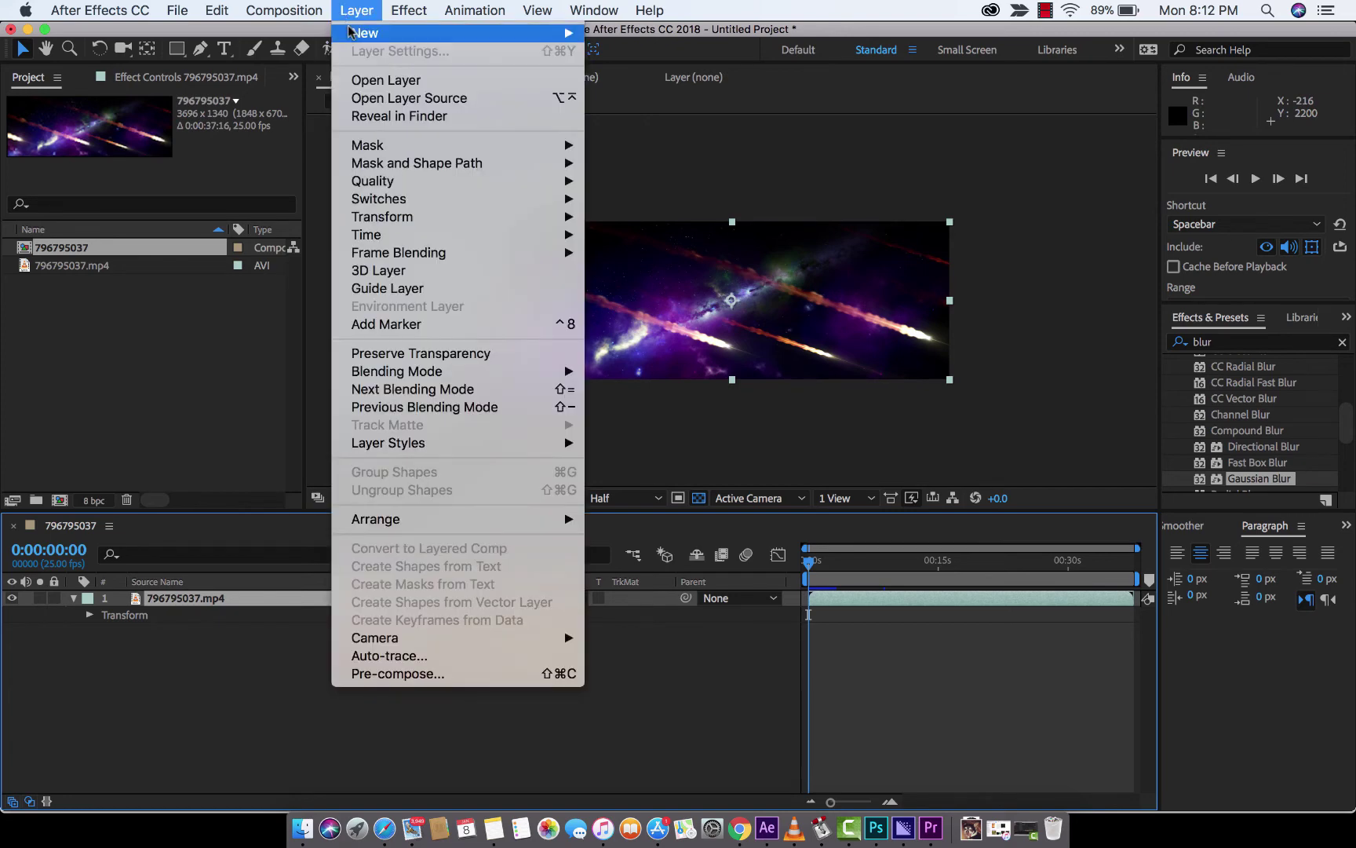
mouse_move(366, 33)
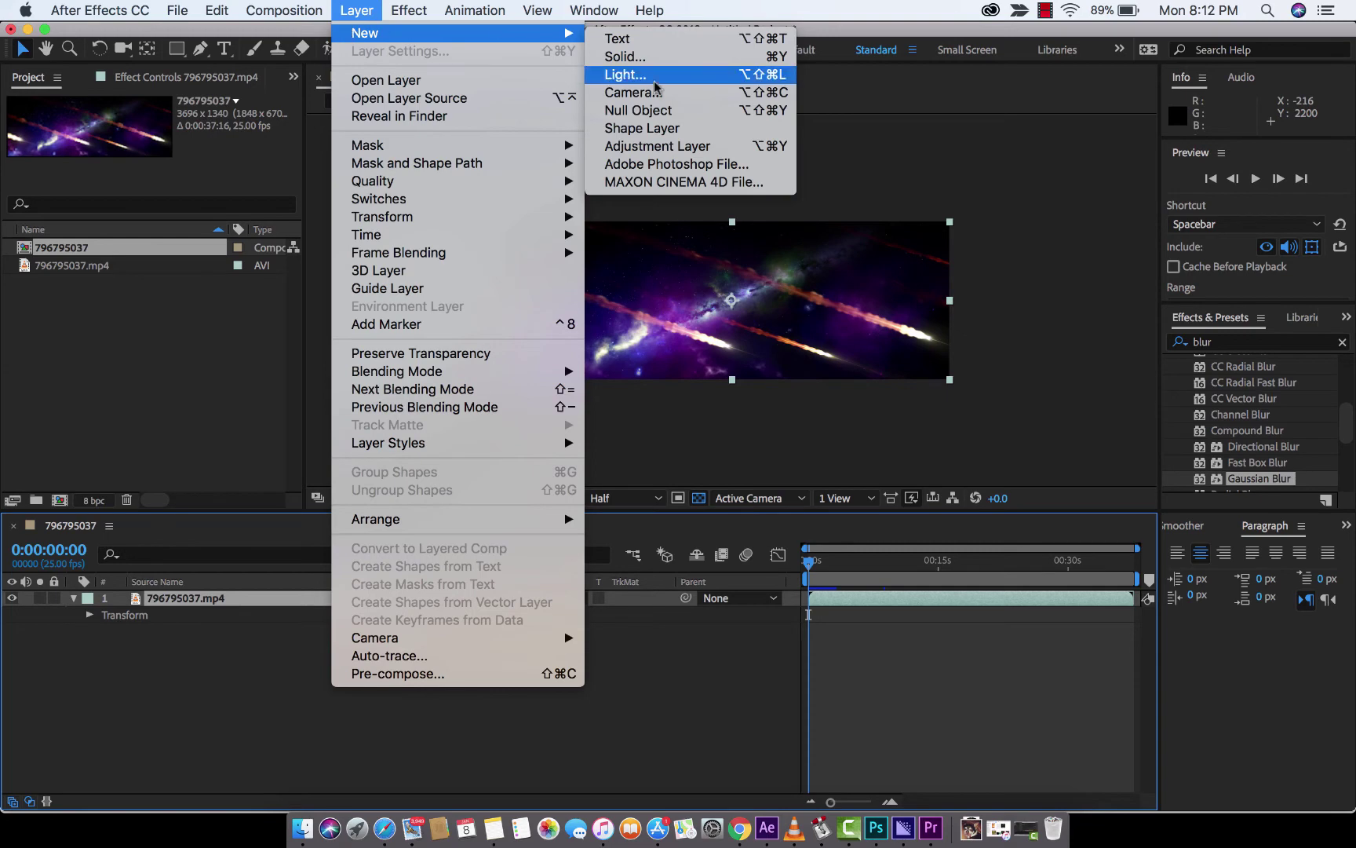
left_click(679, 145)
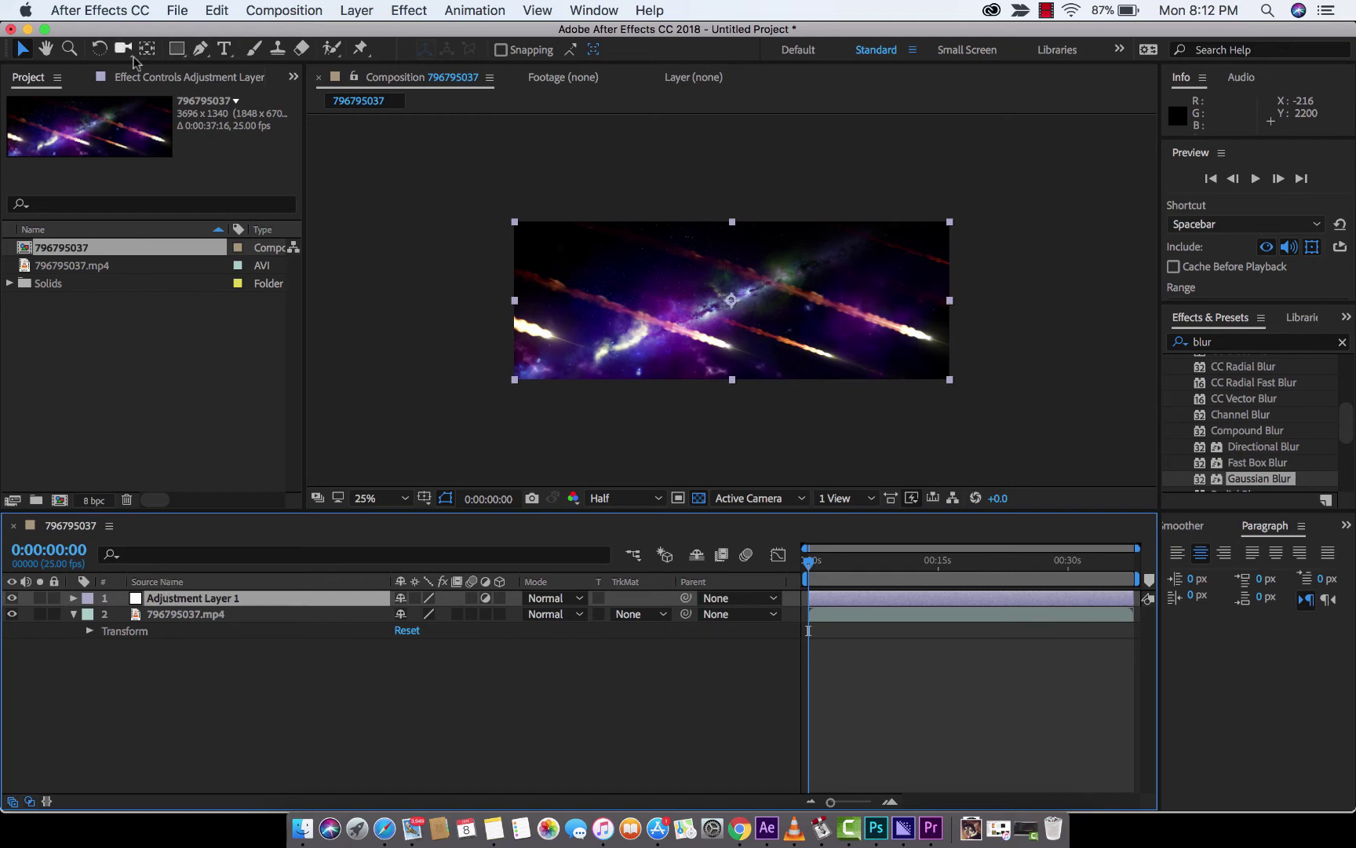
- Draw a rectangular mask over the frame's left part and select Adjustment Layer 1
left_click(177, 49)
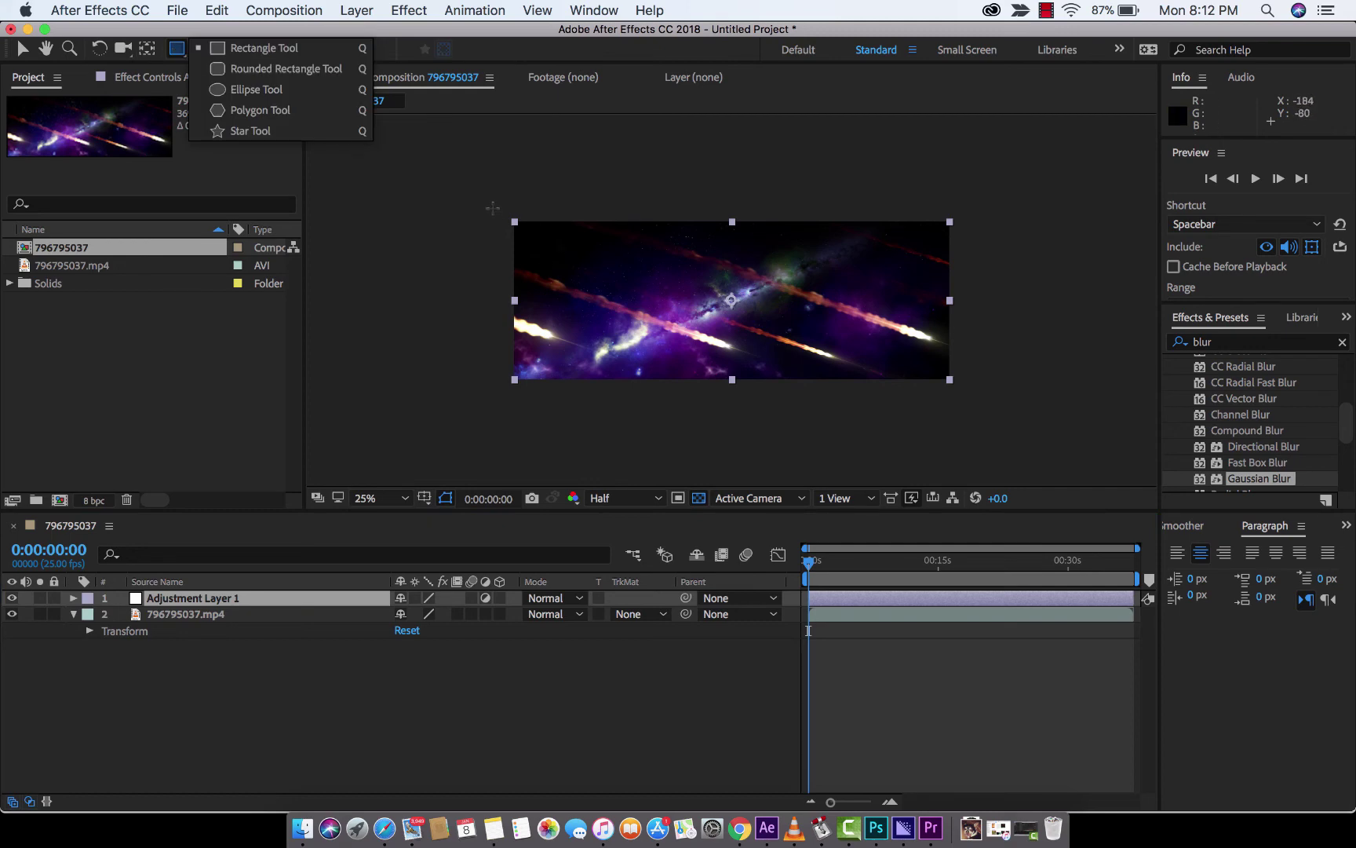
left_click_drag(493, 207, 636, 400)
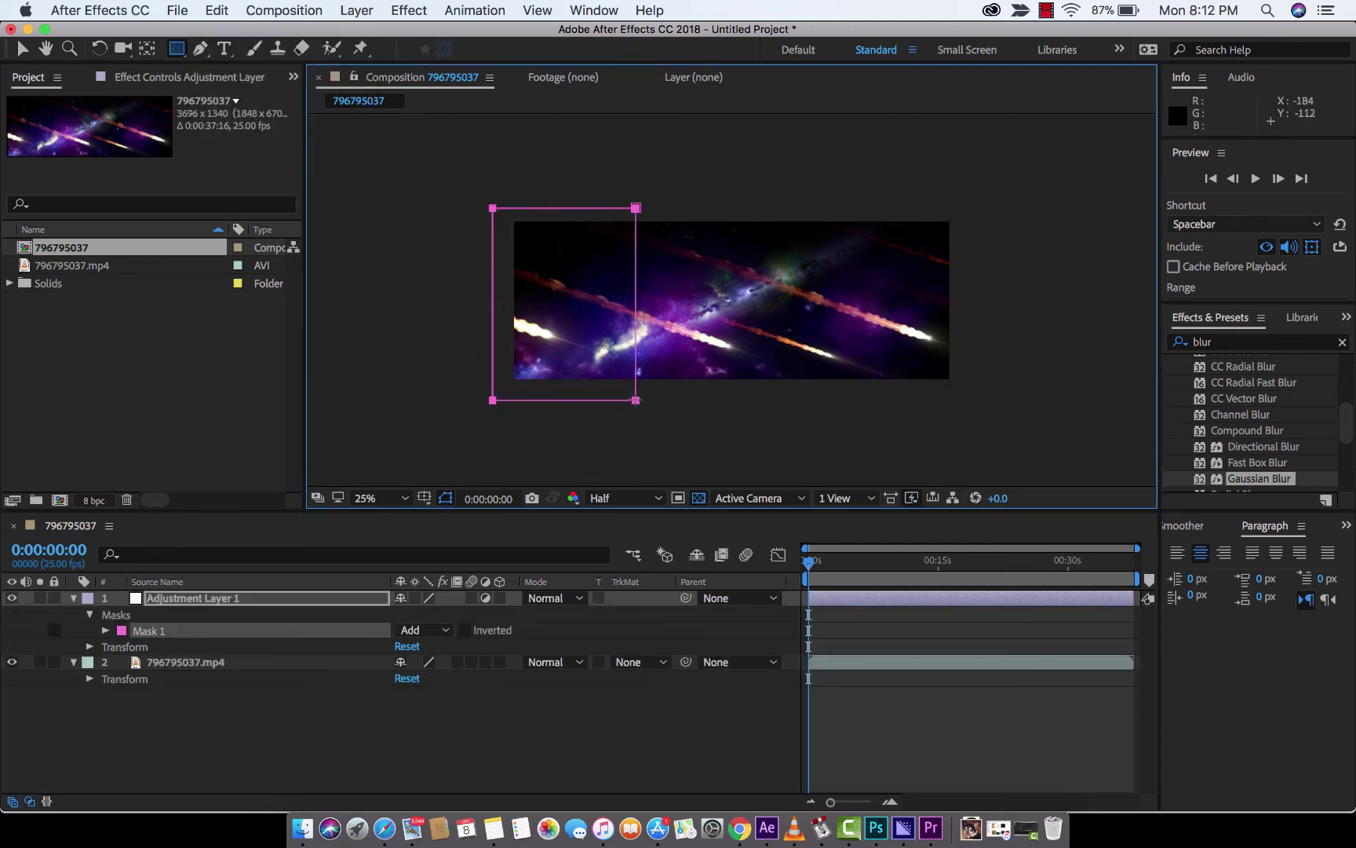
left_click_drag(636, 400, 668, 402)
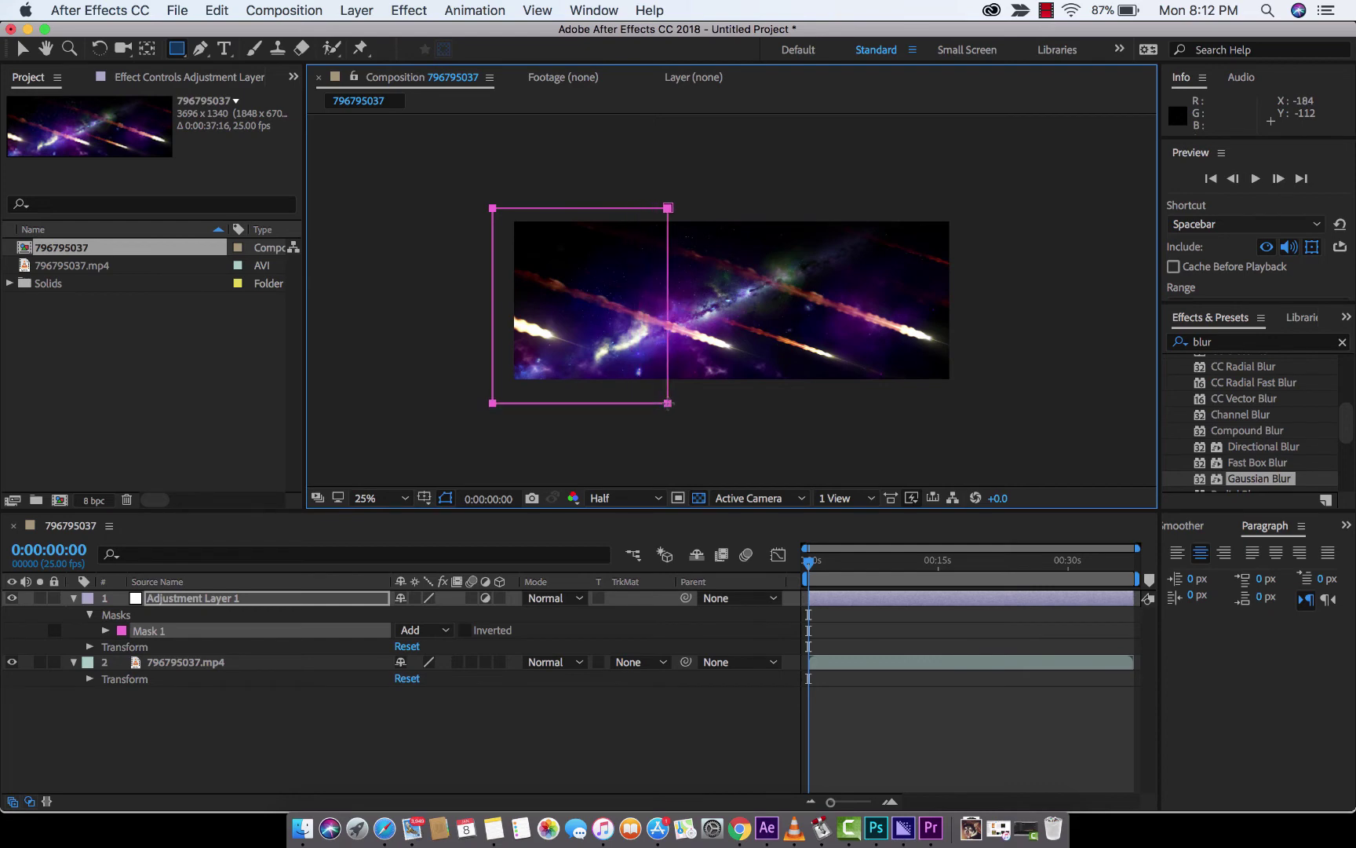
left_click(183, 632)
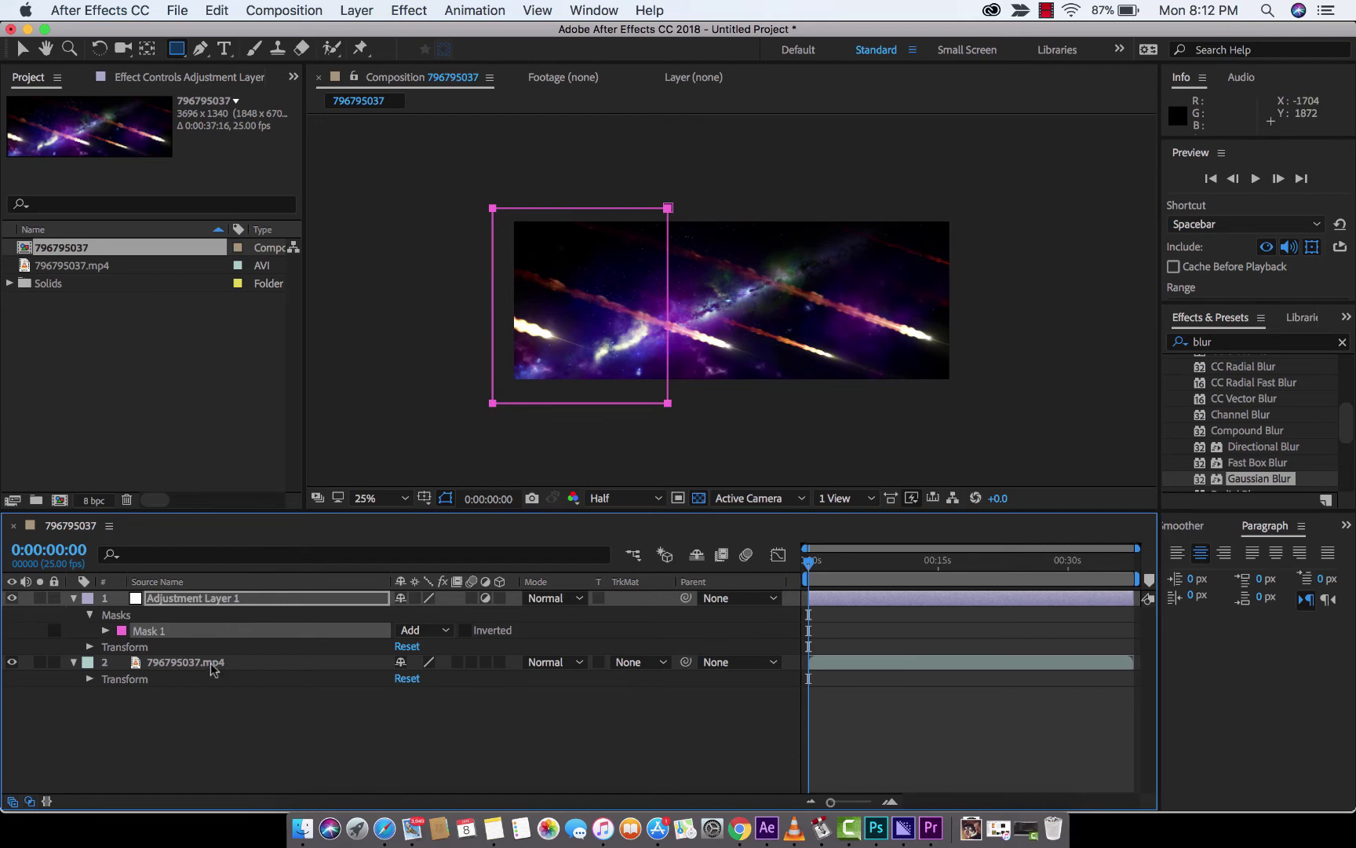
left_click(205, 599)
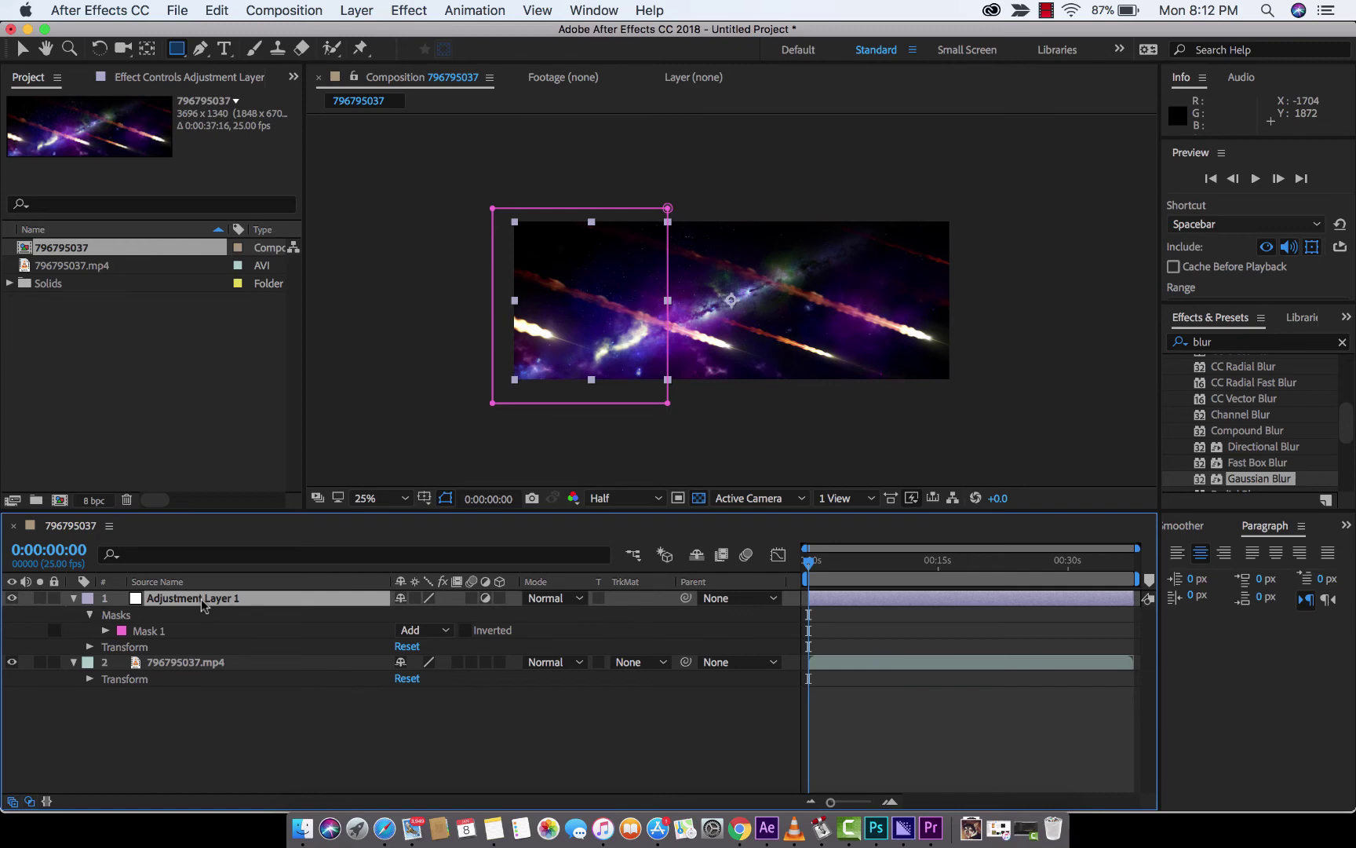
left_click(357, 10)
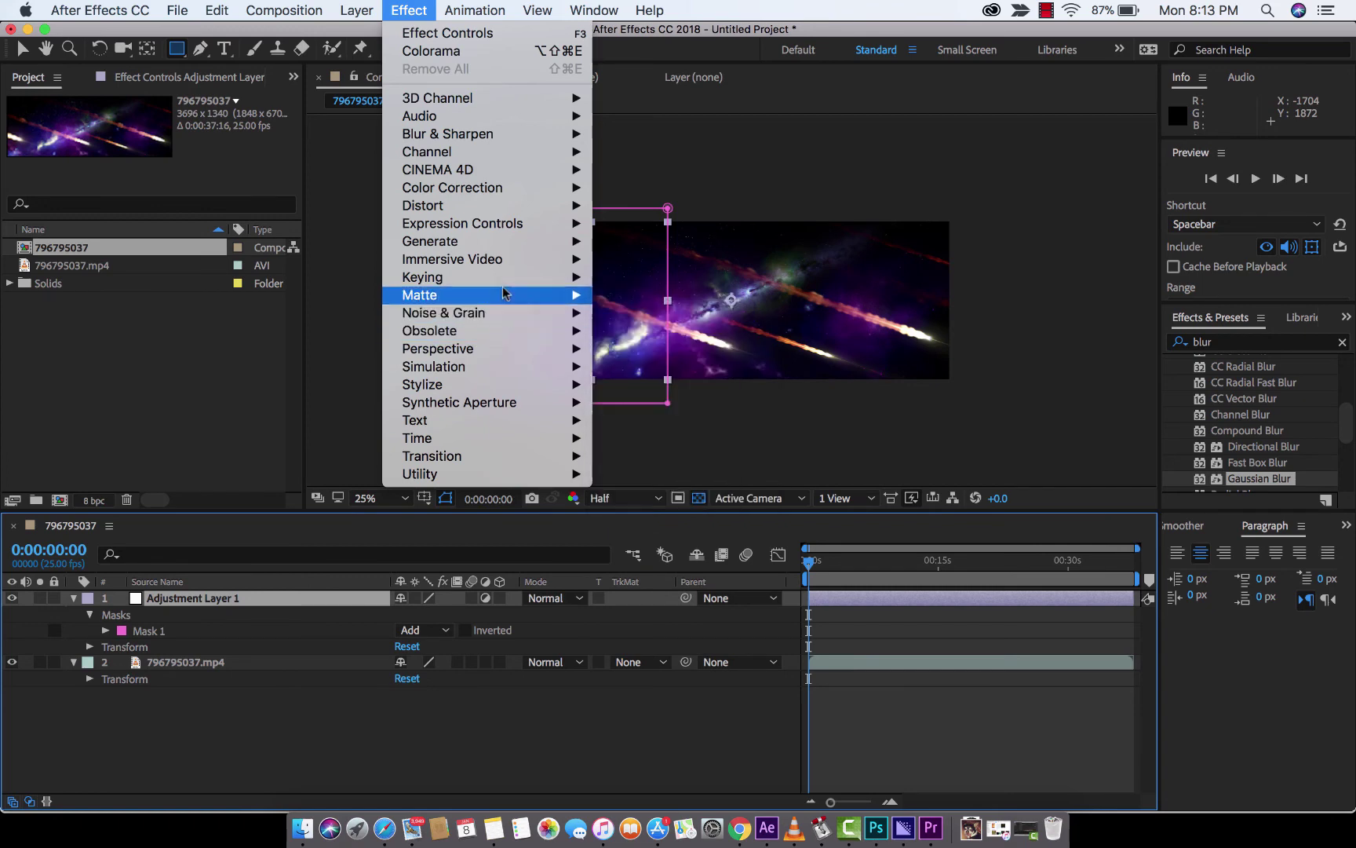
mouse_move(430, 240)
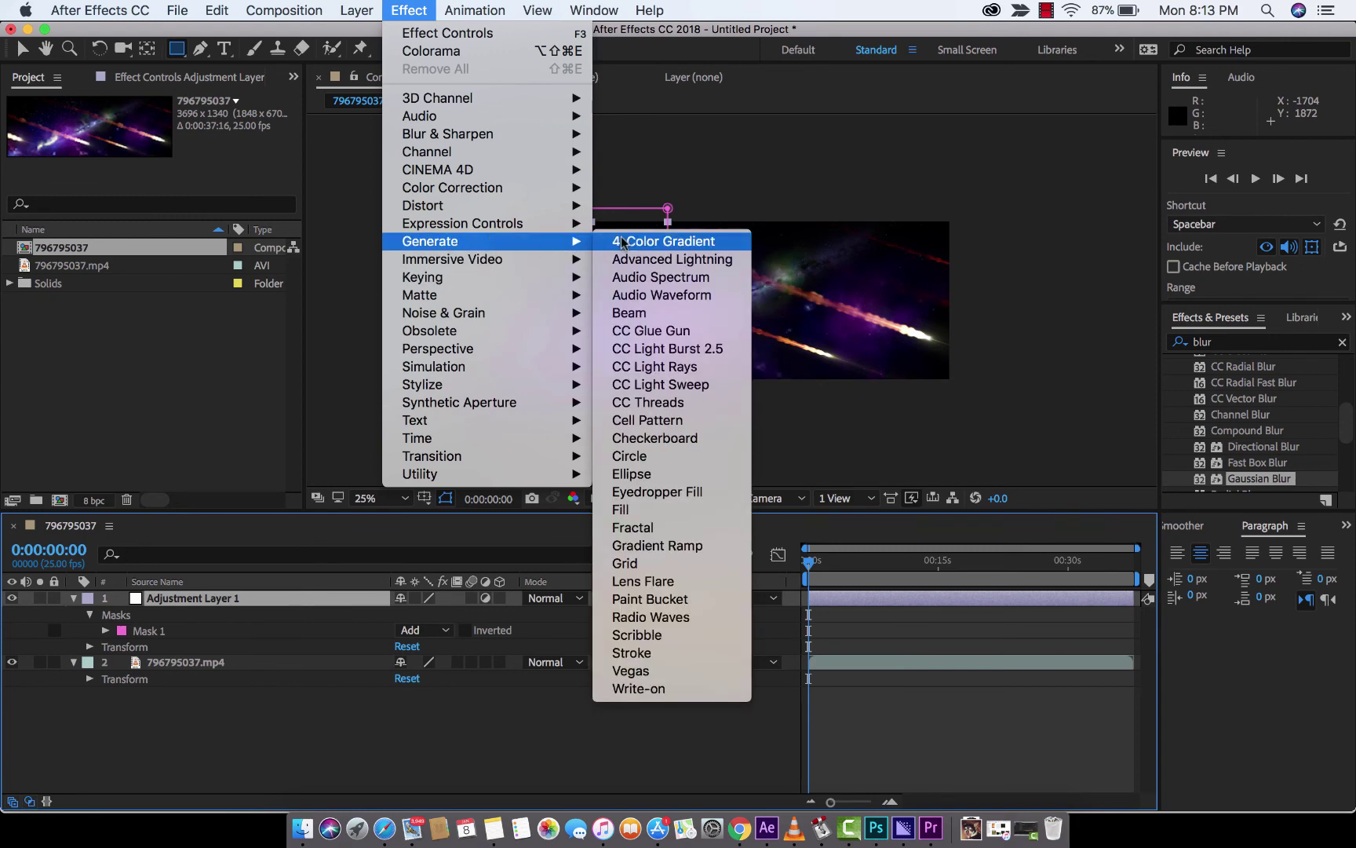
- Apply Generate > 4-Color Gradient to Adjustment Layer 1
left_click(633, 248)
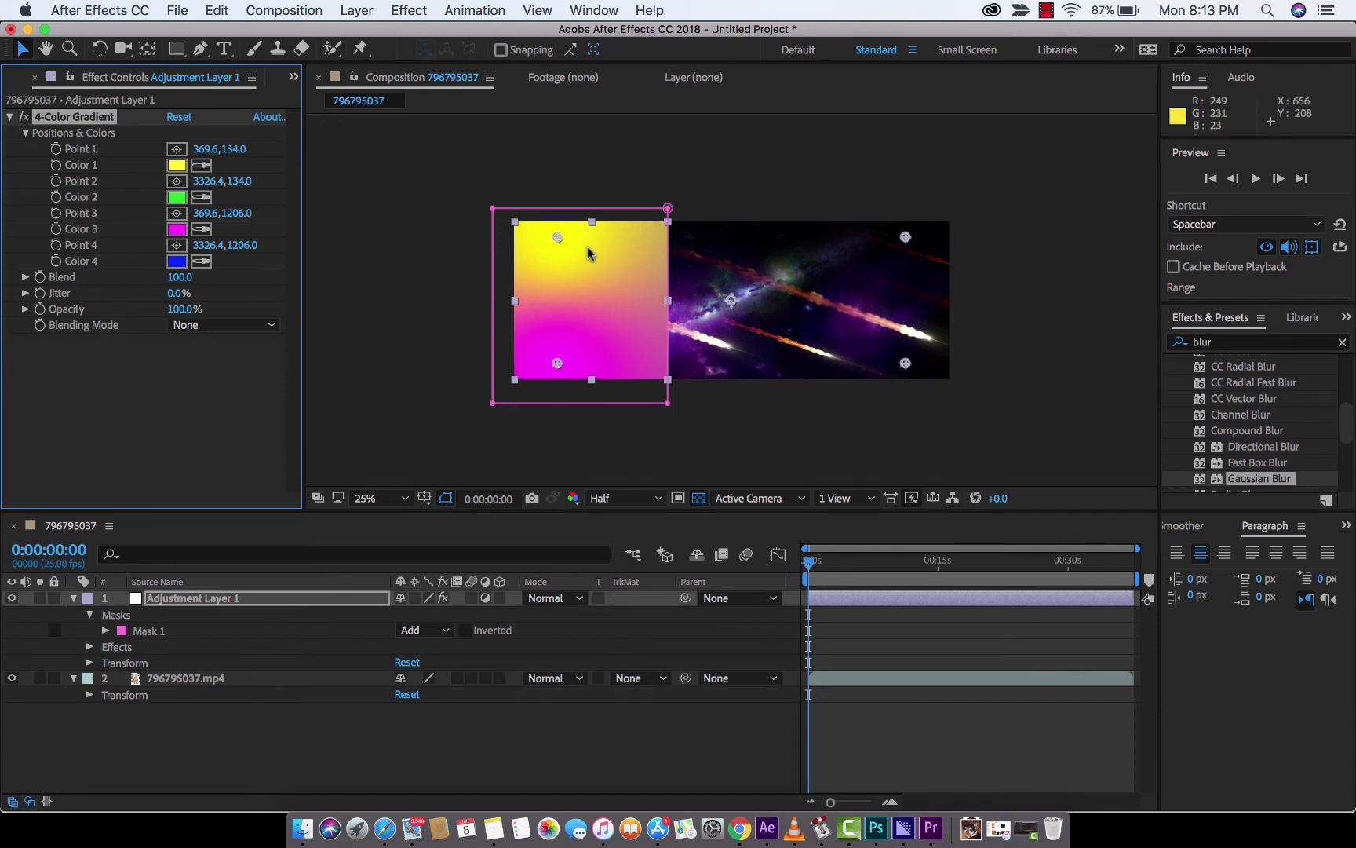
left_click(204, 605)
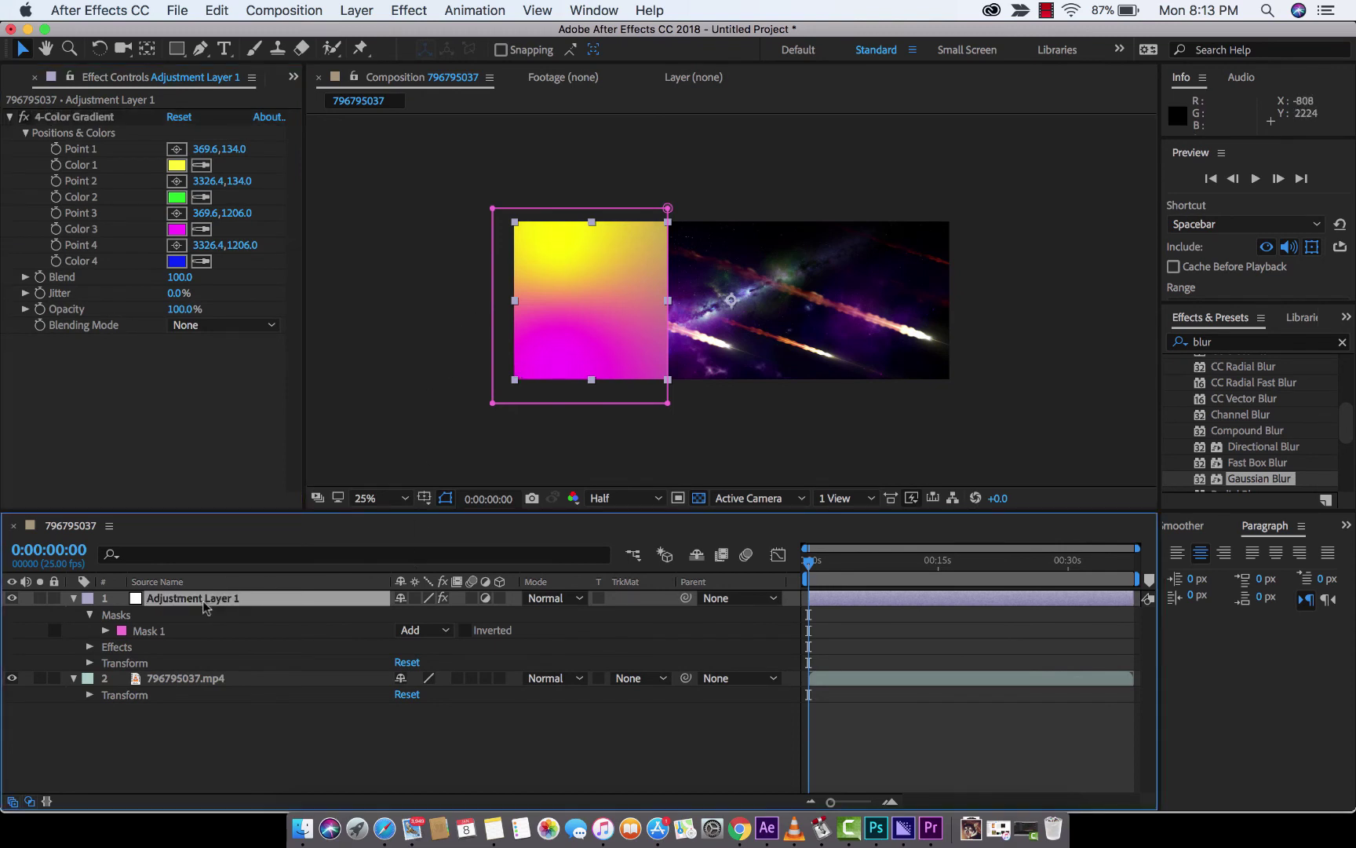
- Keyframe the adjustment layer's Mask Path at 0s and slide the mask to the right edge at 6s
left_click(148, 631)
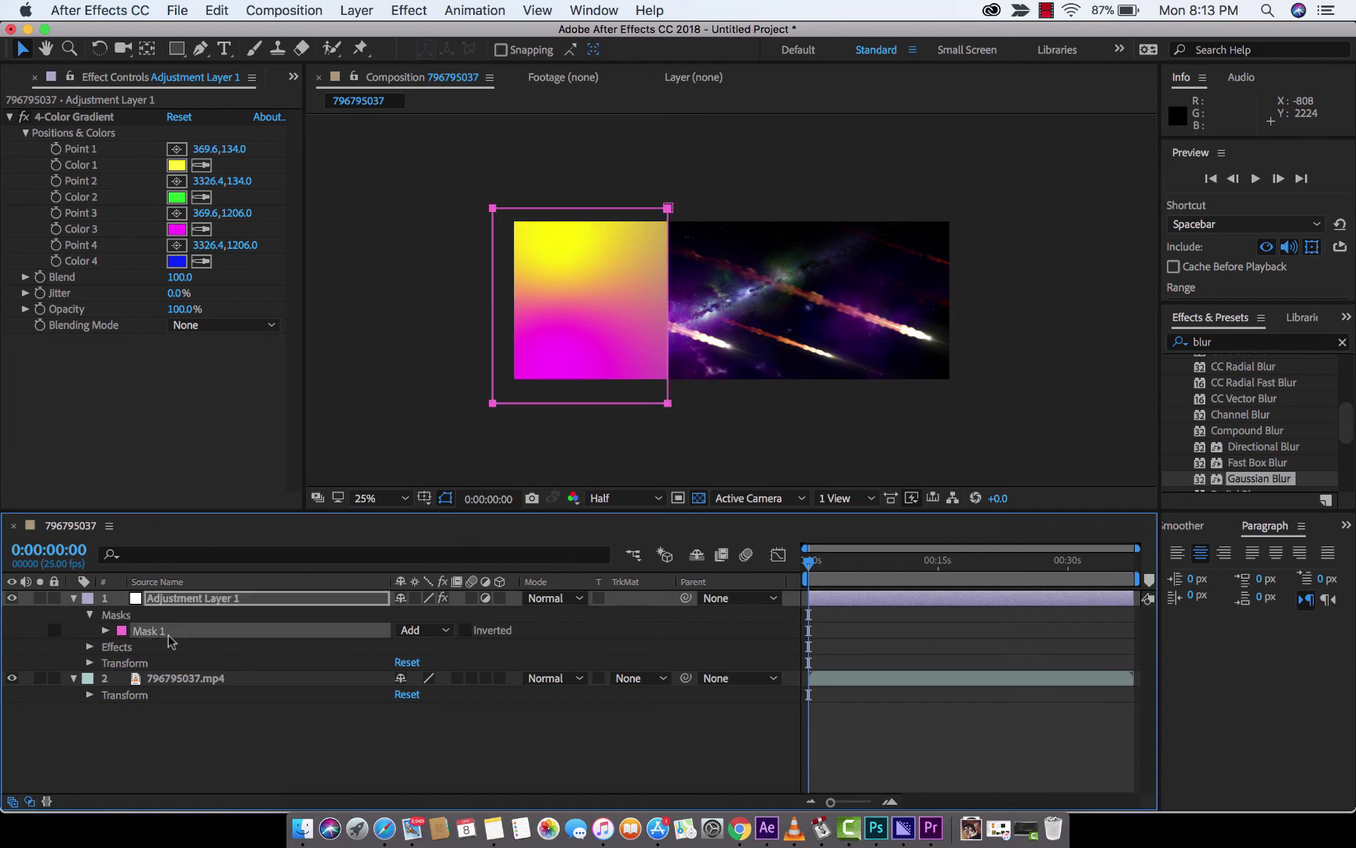
left_click(106, 632)
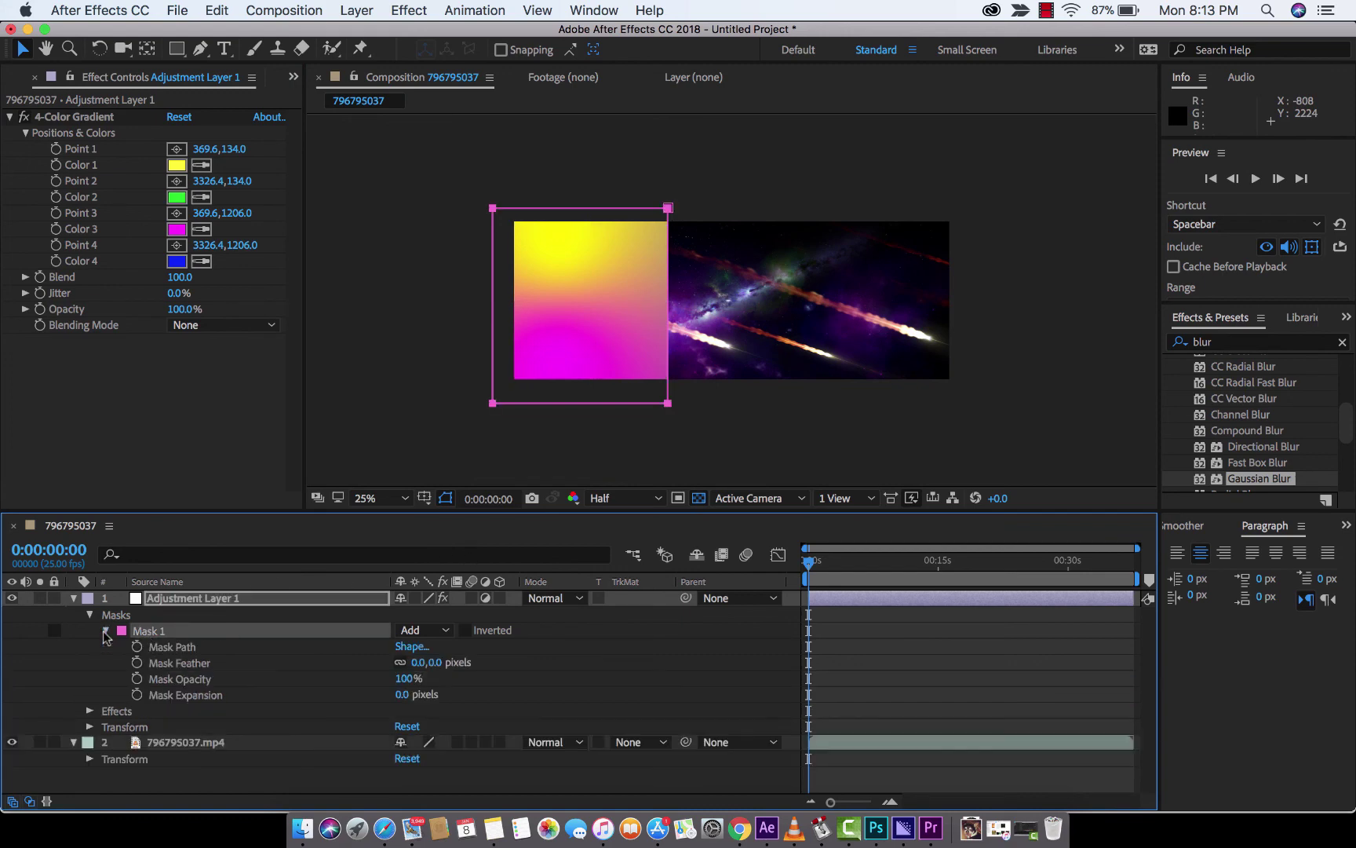
left_click(170, 646)
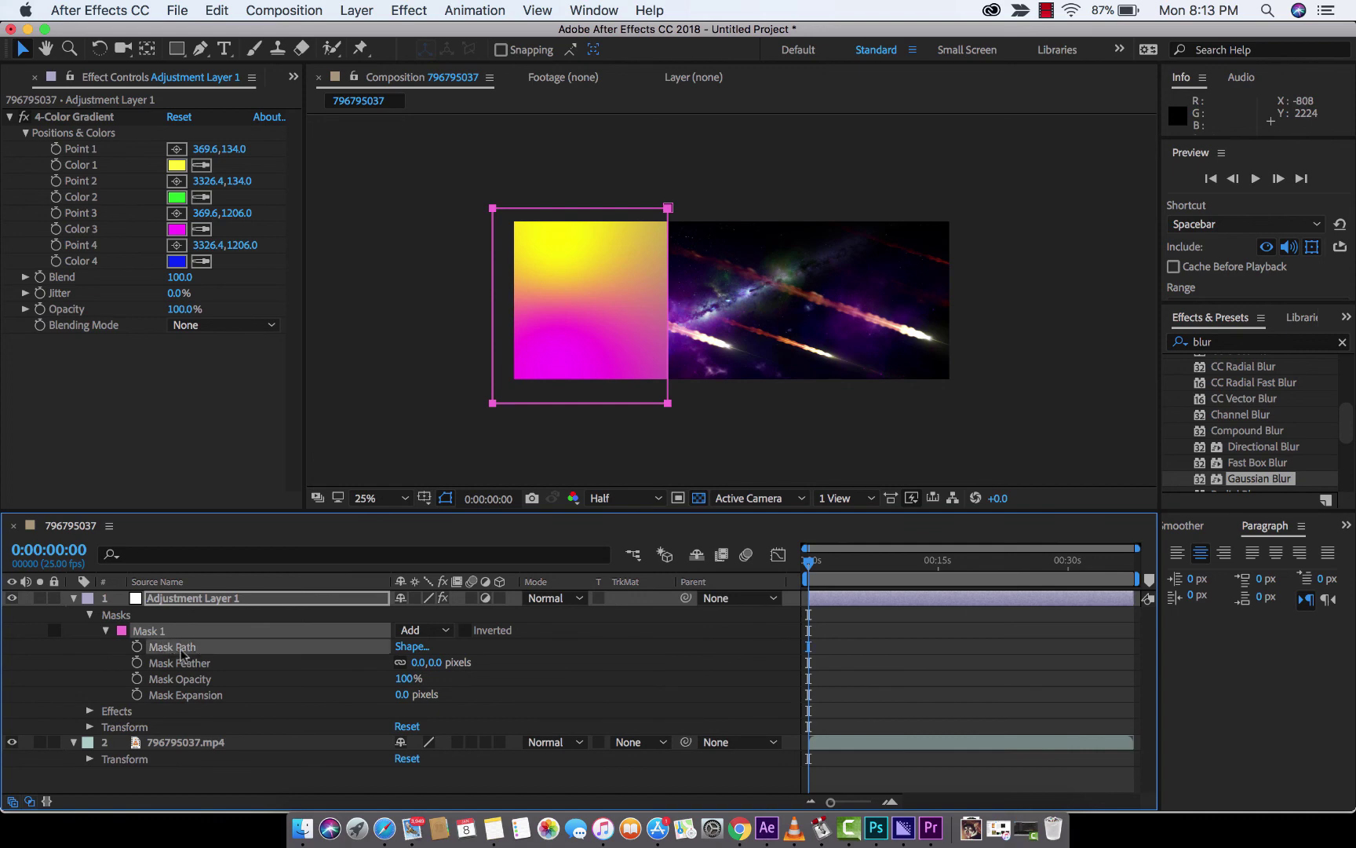
left_click(136, 646)
mouse_move(812, 567)
left_mouse_down()
mouse_move(877, 570)
mouse_move(864, 569)
left_mouse_up()
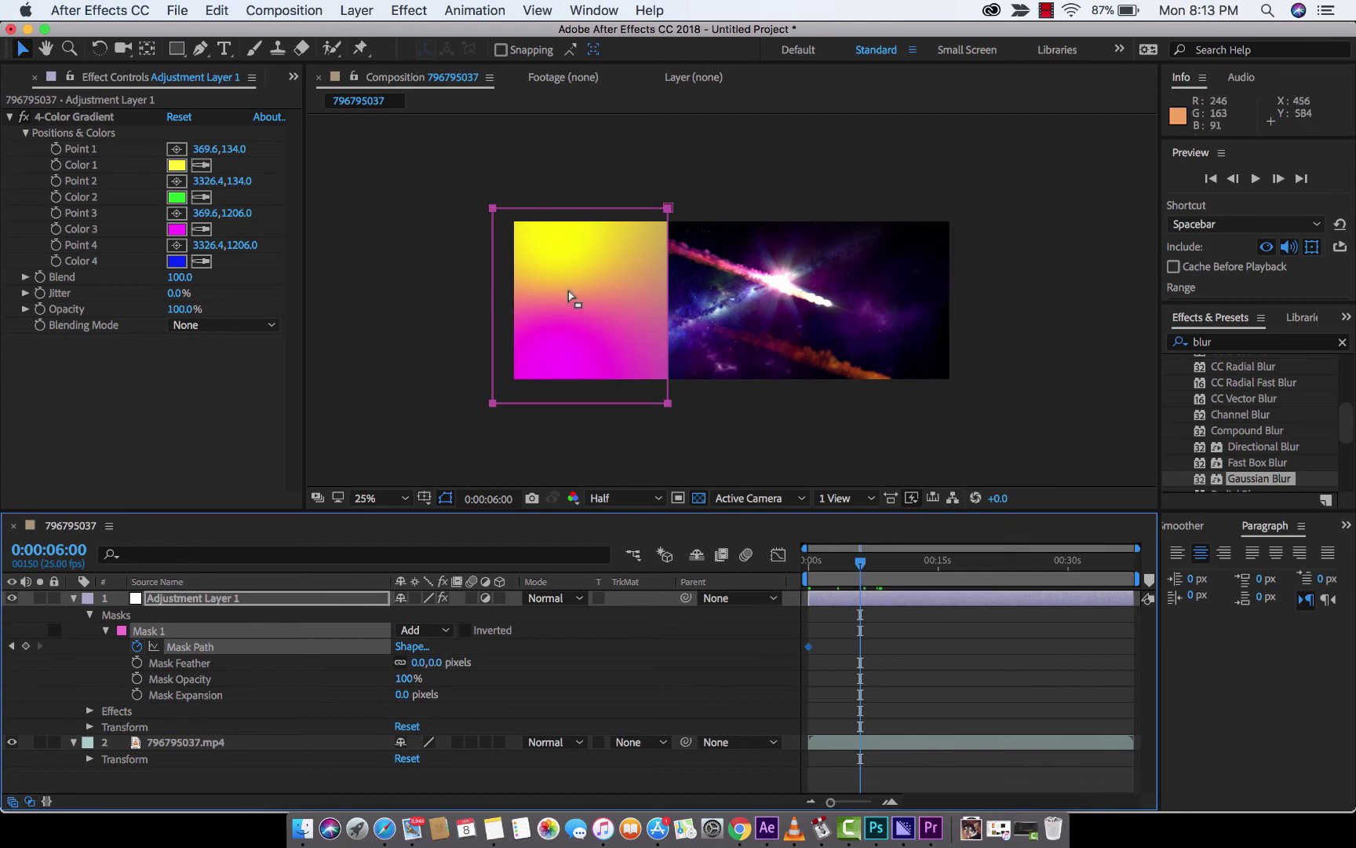
left_click(589, 217)
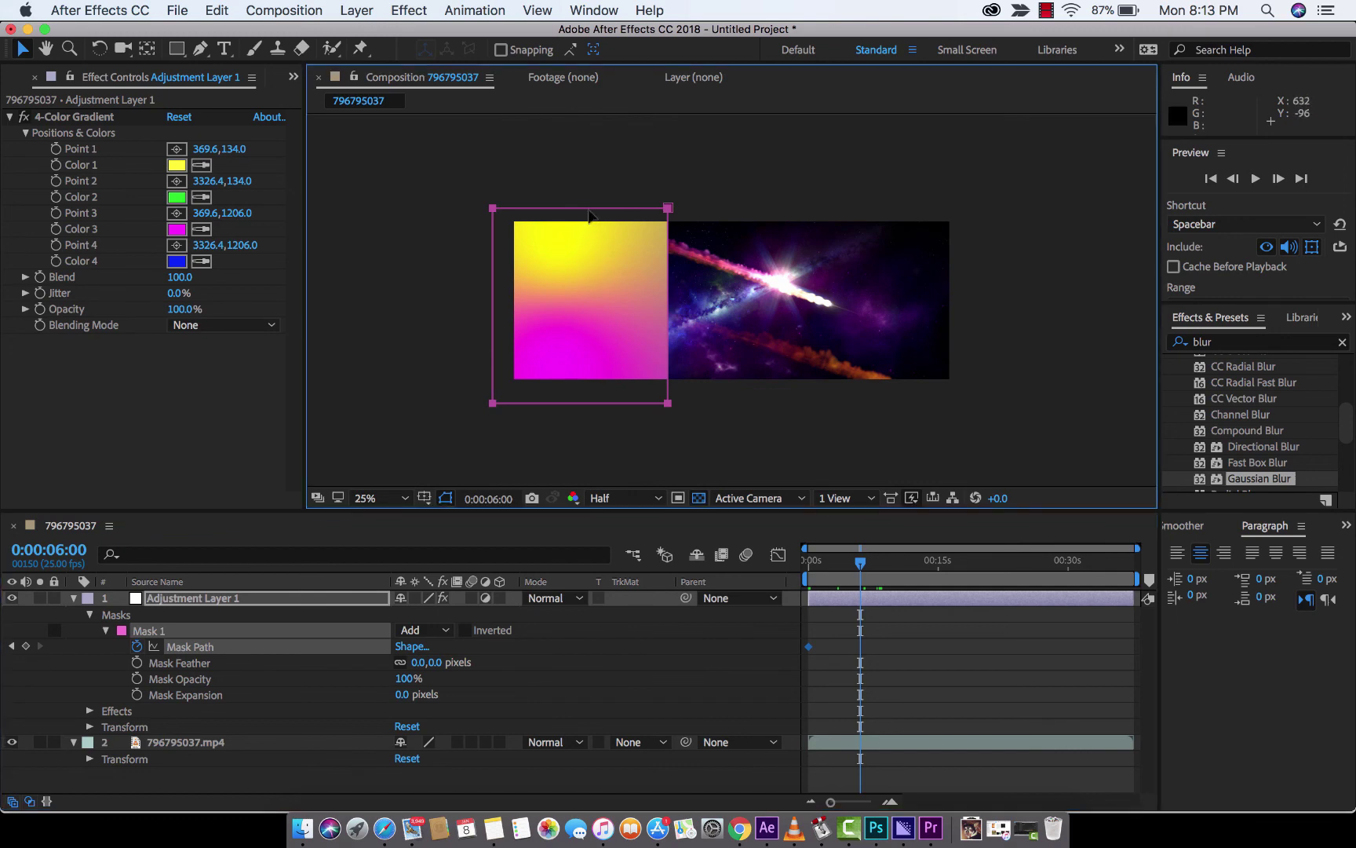
left_click_drag(589, 217, 862, 242)
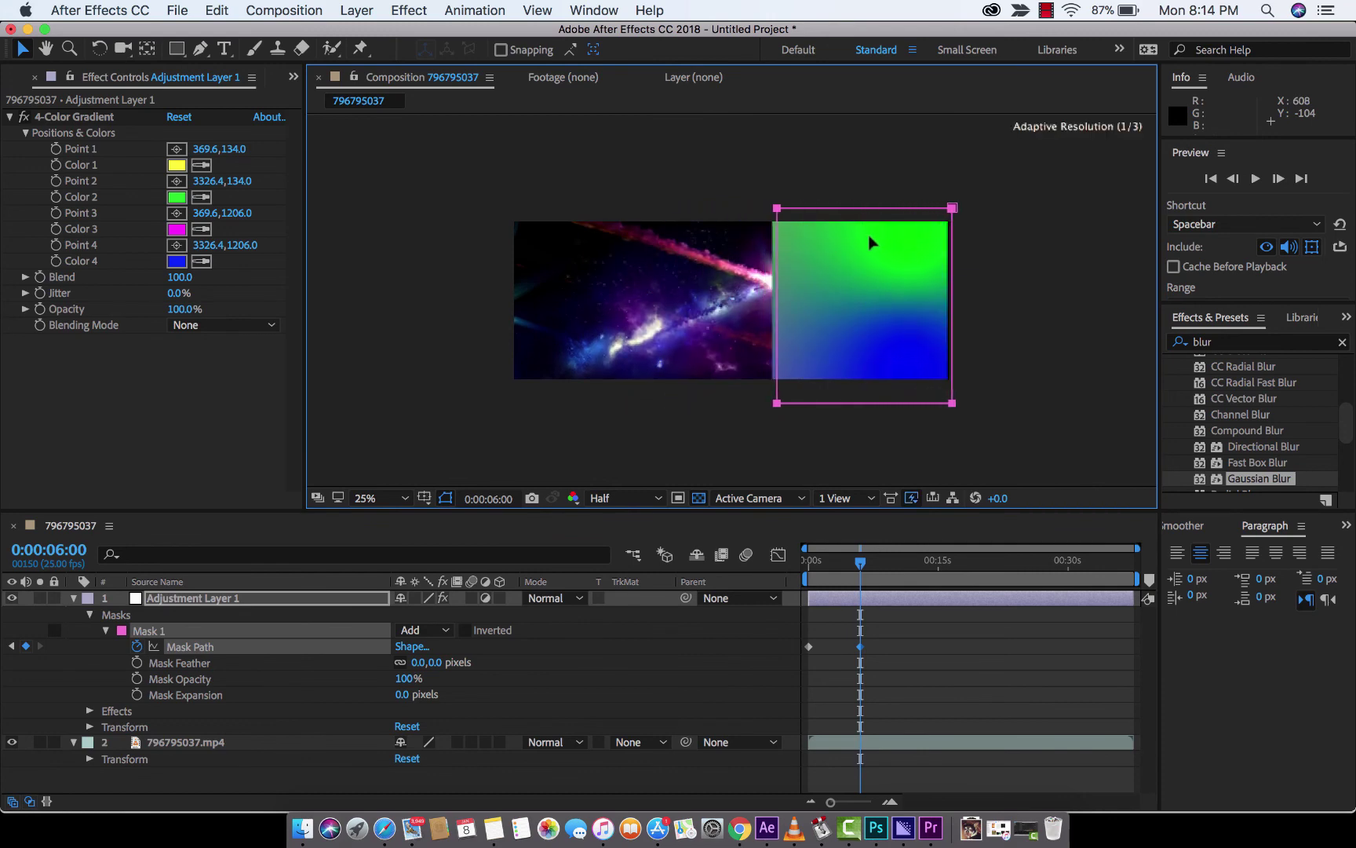
left_click_drag(864, 242, 871, 244)
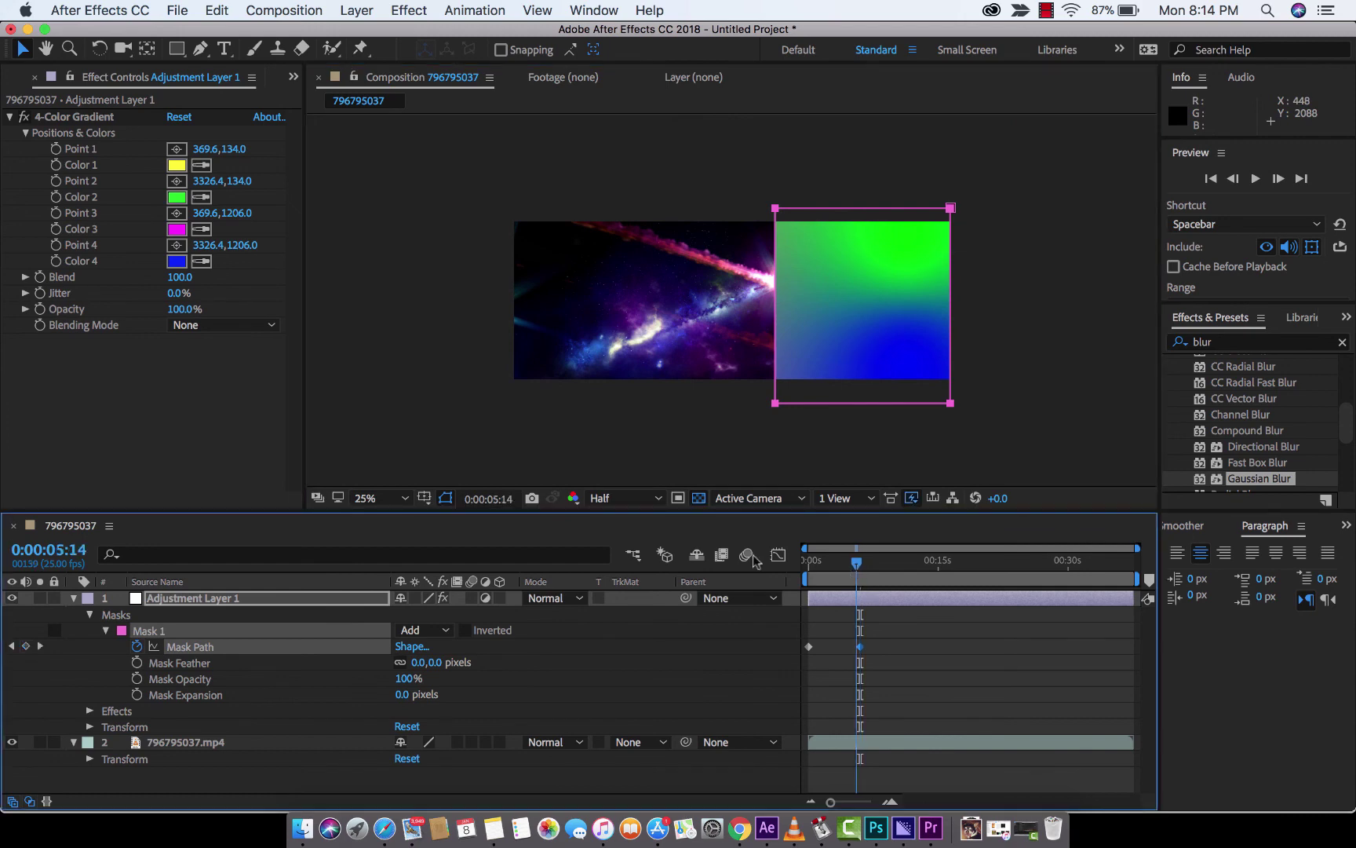
left_click_drag(858, 567, 809, 565)
left_click(398, 406)
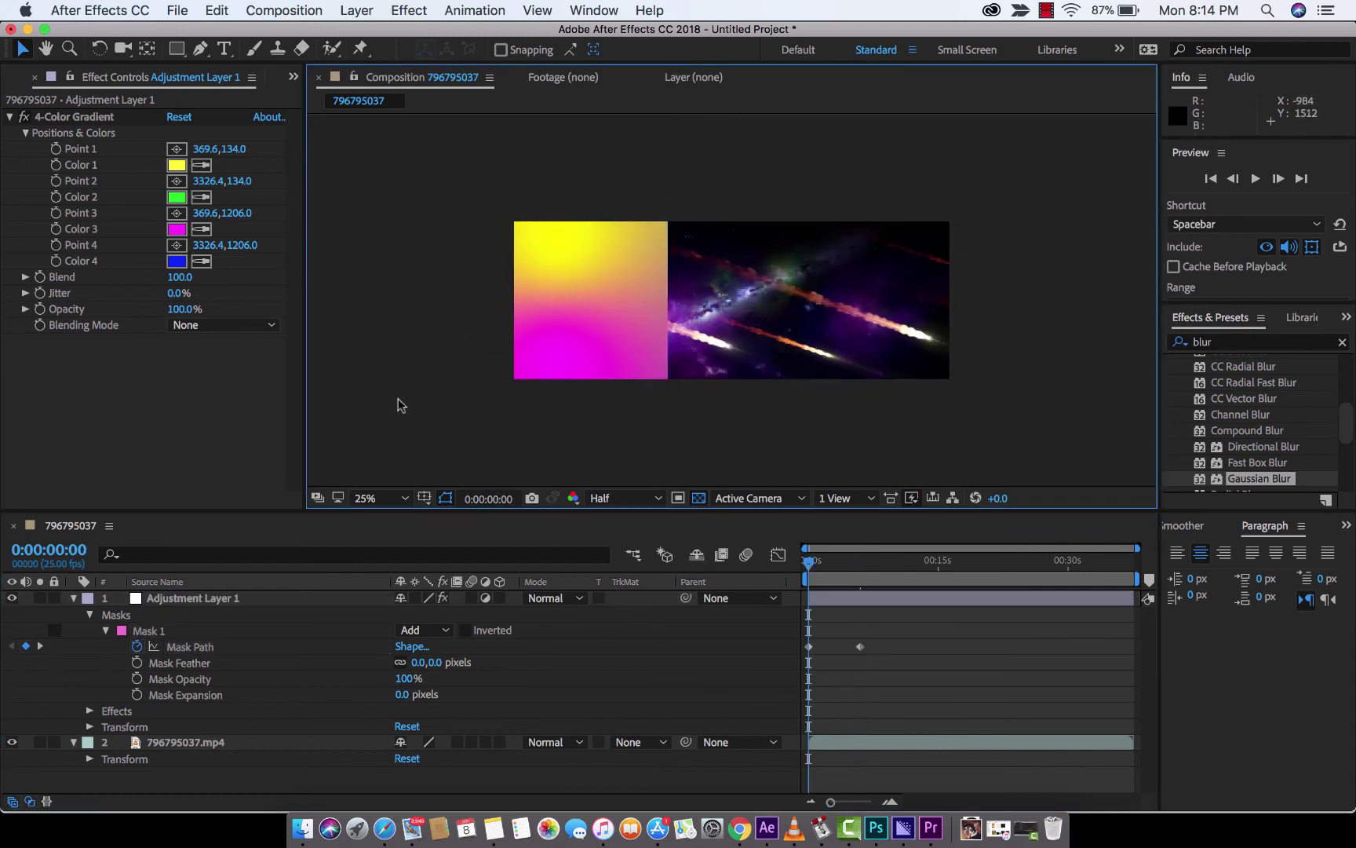
key("grave")
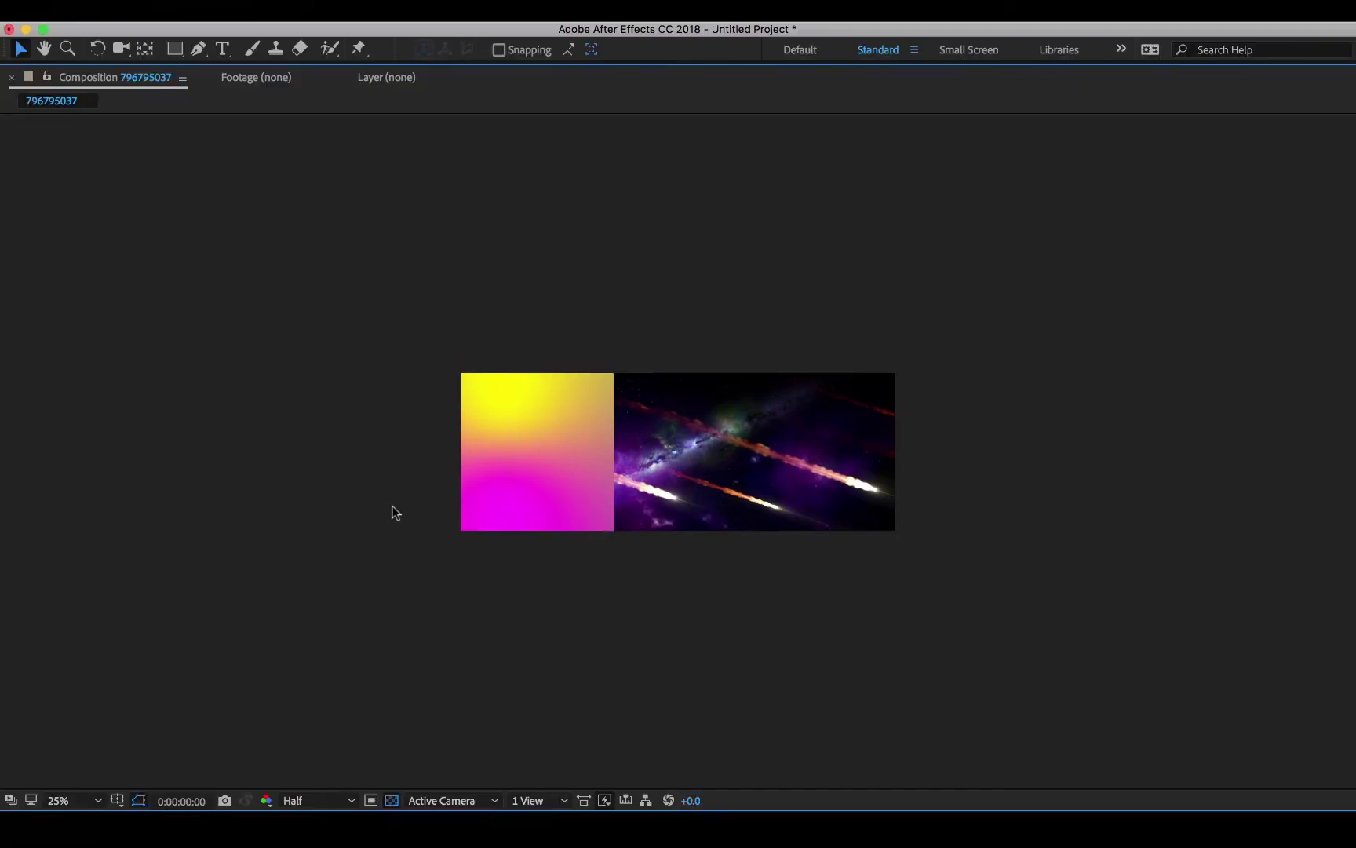
key("space")
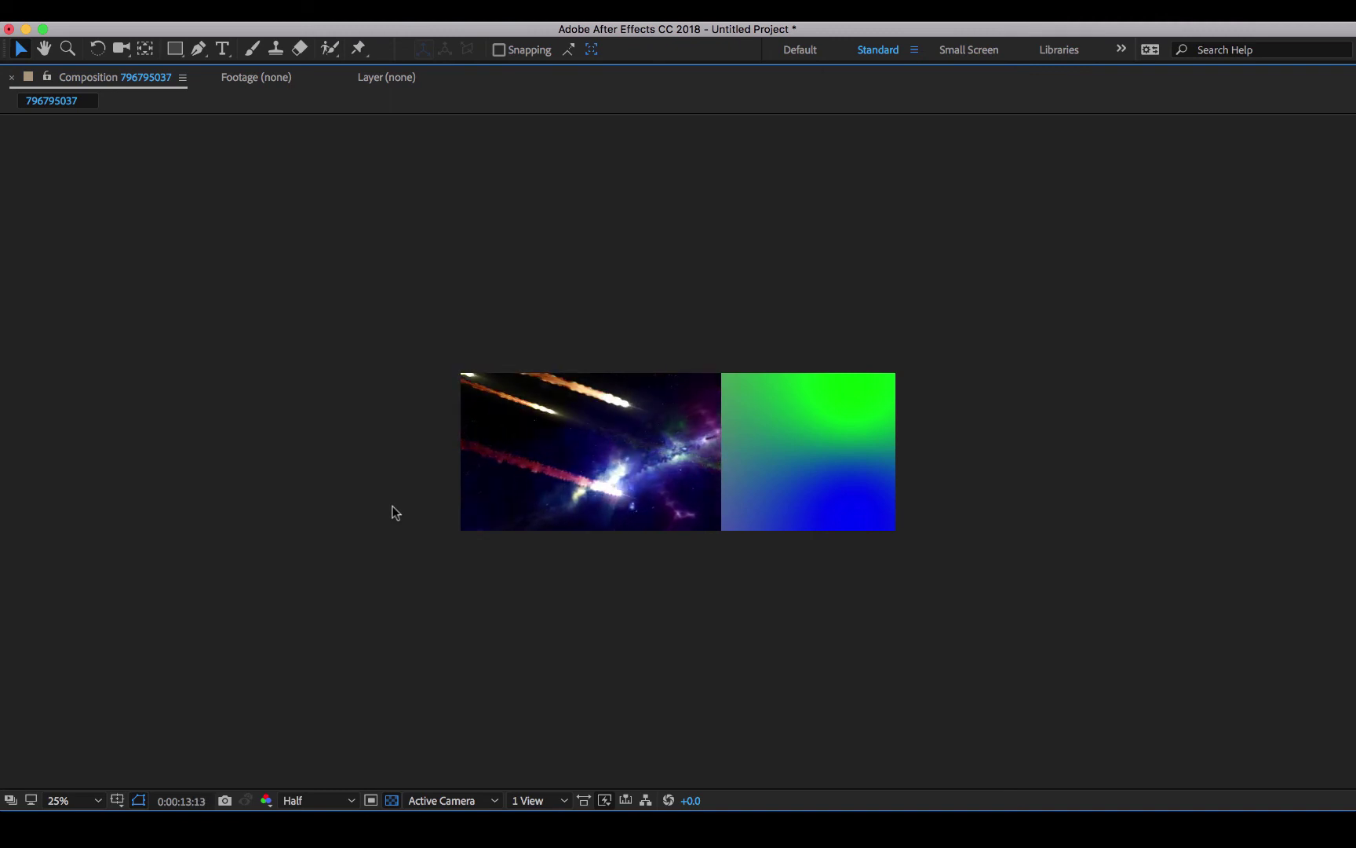
key("space")
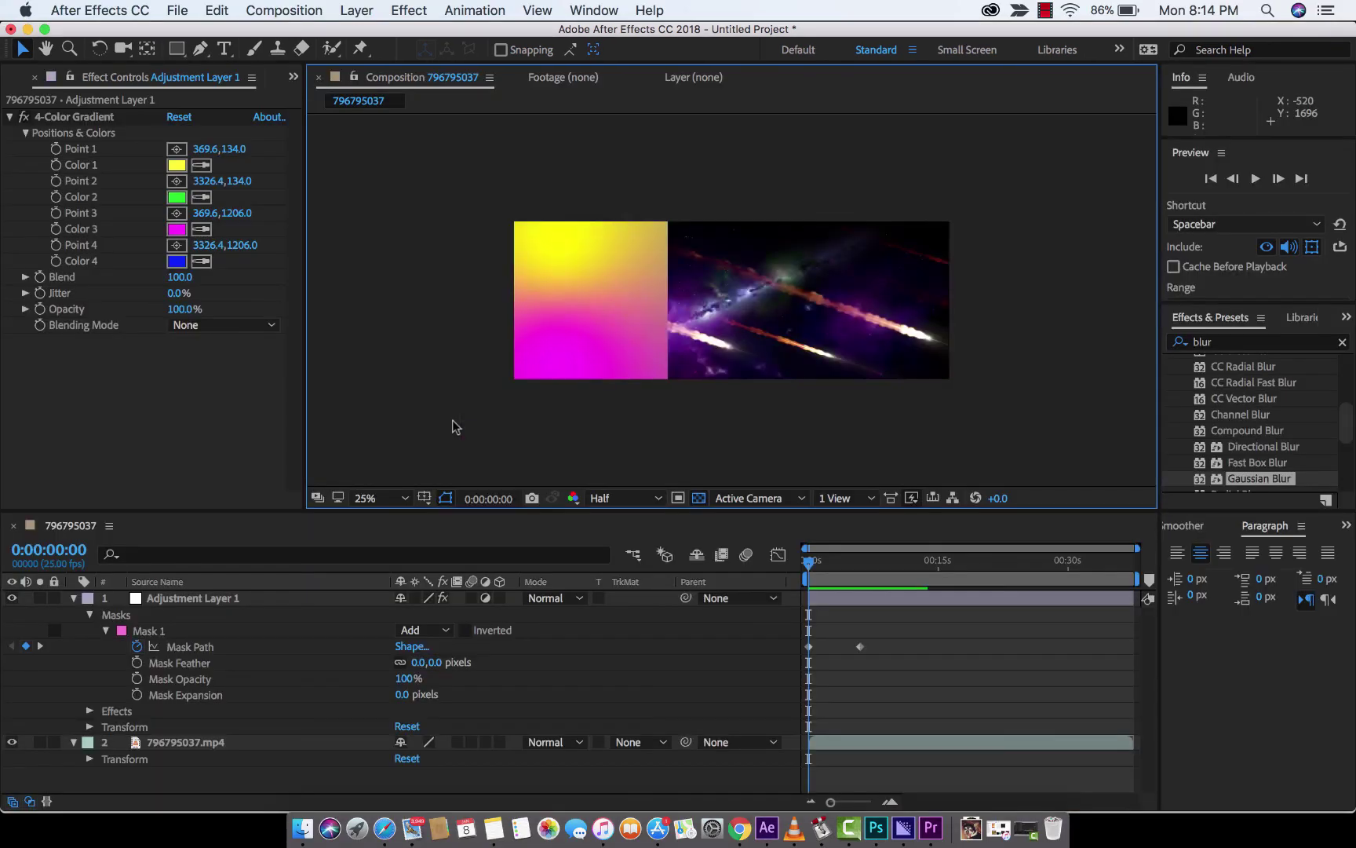